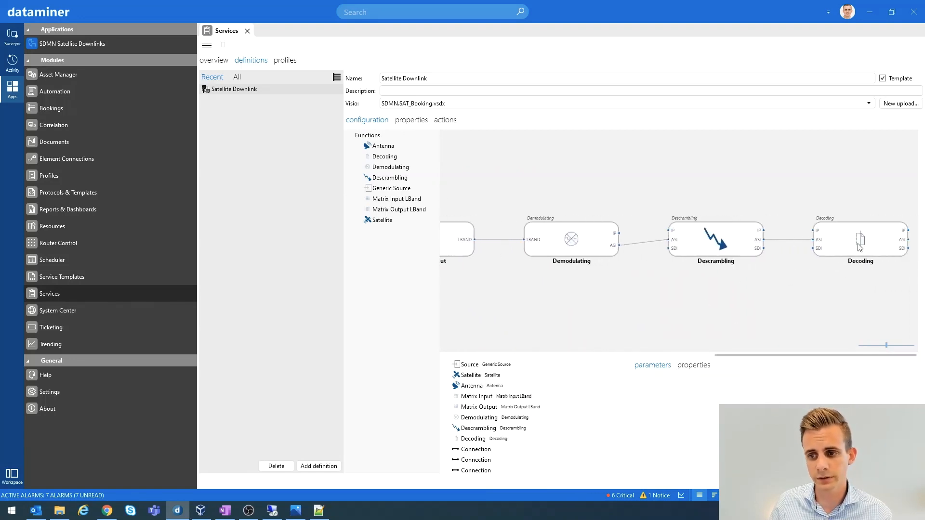
Step: Inspect the Decoding node at the end of the Satellite Downlink service chain
left_click(858, 246)
left_click_drag(793, 357, 519, 357)
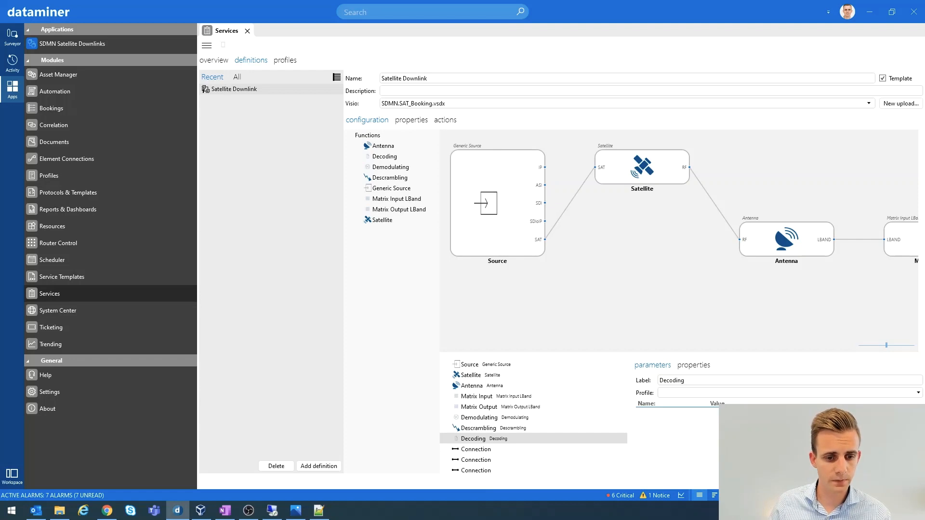
Step: Create a new service definition and add the Generic Source and Satellite functions to its diagram
left_click(319, 466)
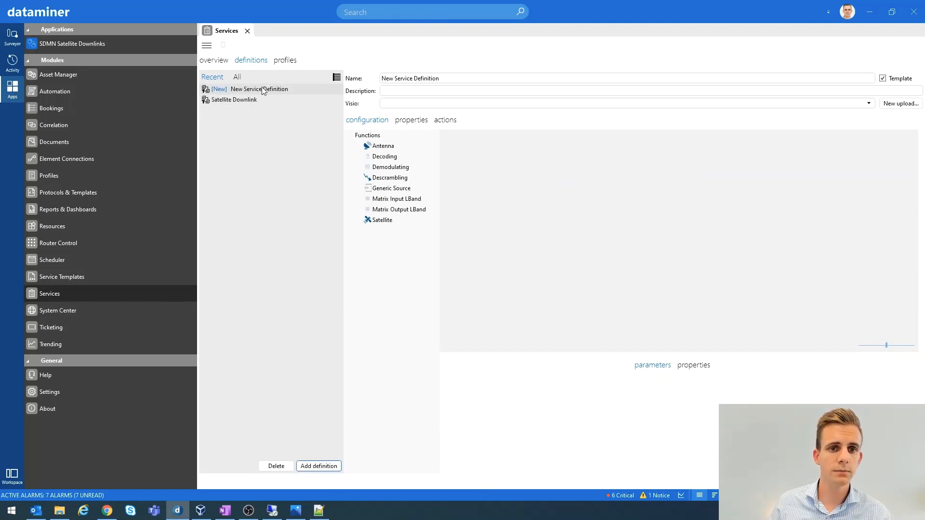
left_click_drag(444, 78, 325, 79)
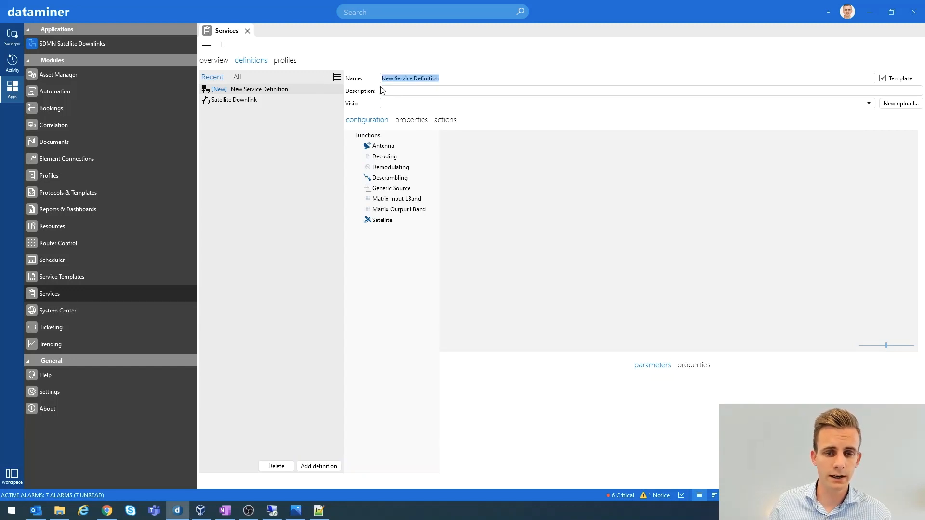
left_click(416, 92)
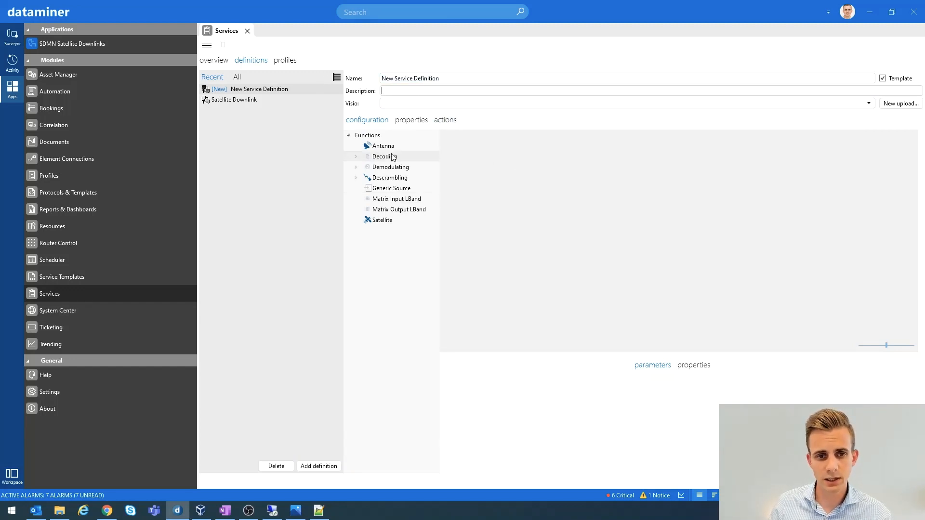
left_click_drag(390, 148, 396, 149)
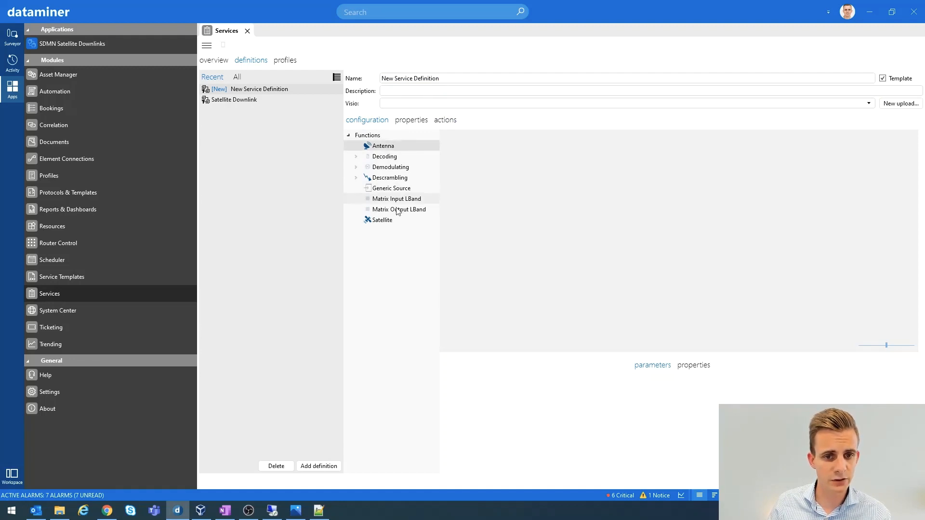
left_click(388, 189)
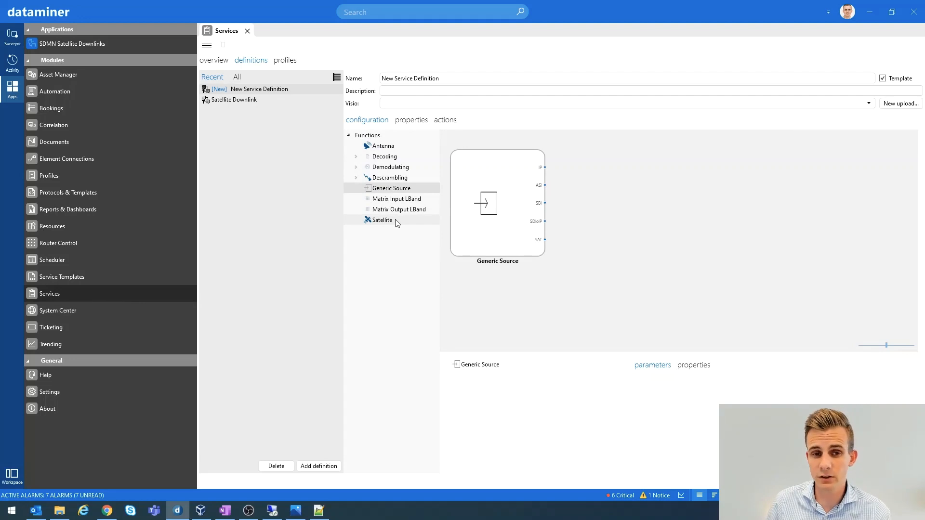
left_click_drag(382, 220, 640, 188)
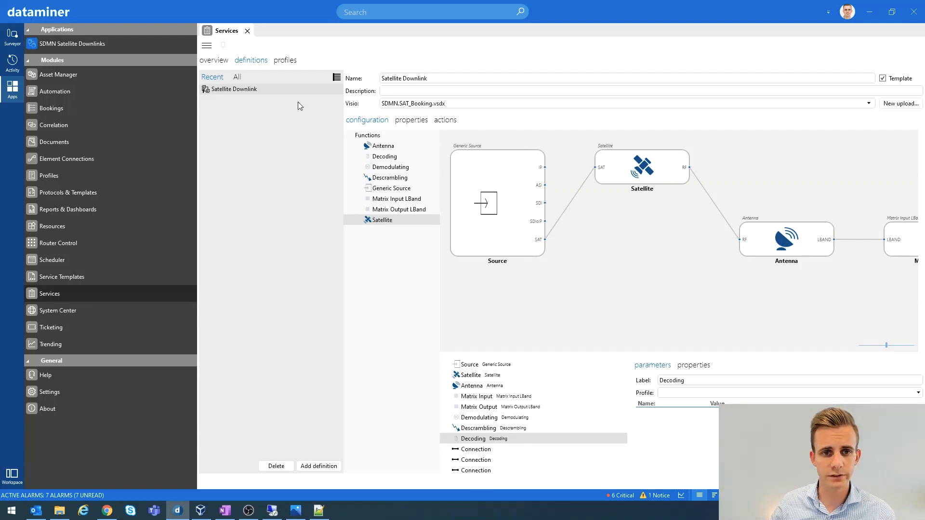
Step: Review the Satellite Downlink definition's name, description and assigned Visio file
left_click_drag(459, 77, 381, 77)
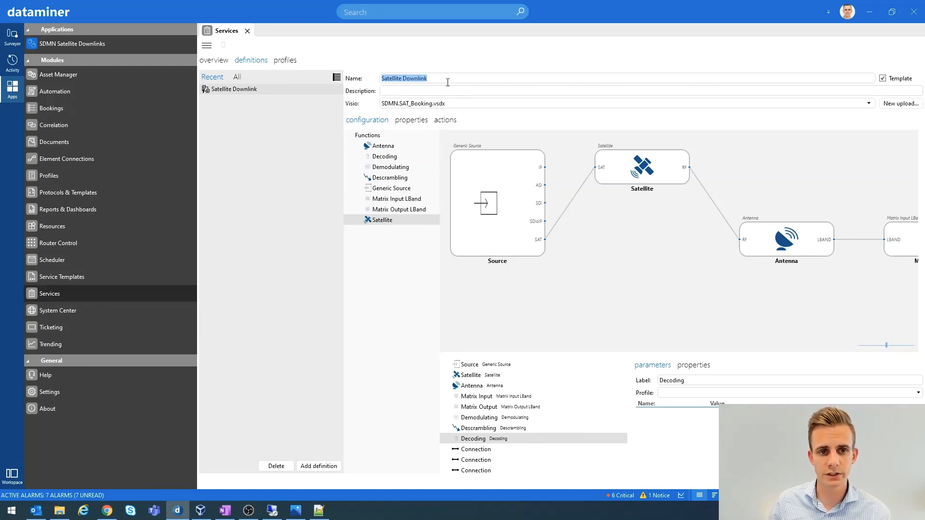
left_click(425, 92)
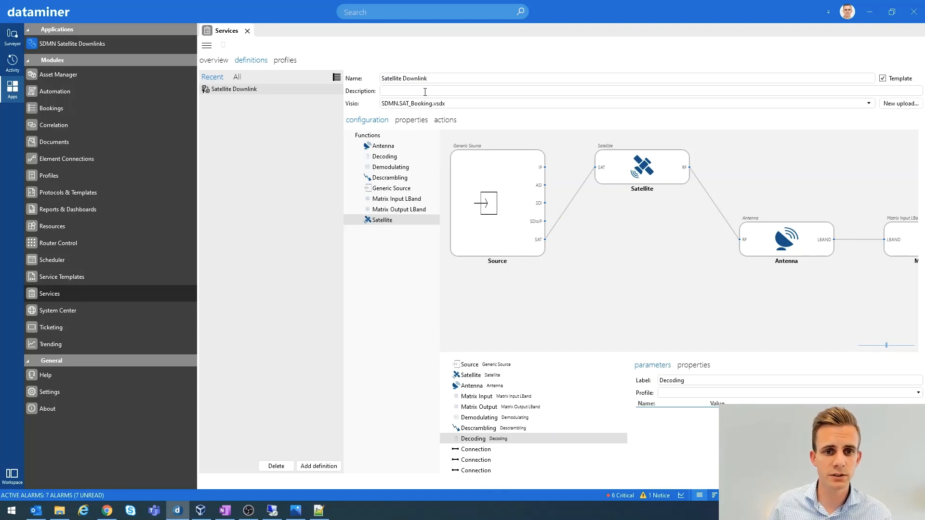
left_click(449, 105)
left_click(448, 106)
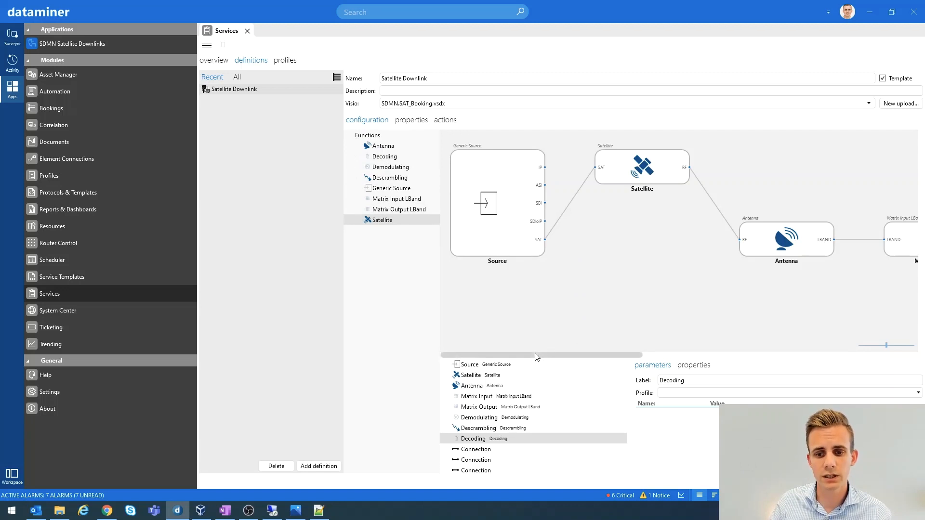
Step: Add an Antenna function to the diagram below the Source node, and delete it again
left_click_drag(533, 356, 498, 336)
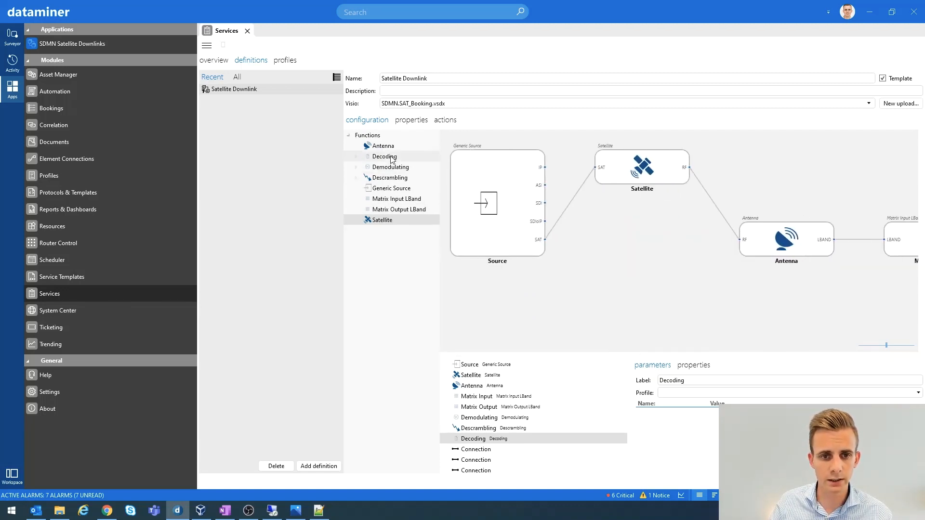
left_click_drag(387, 151, 538, 291)
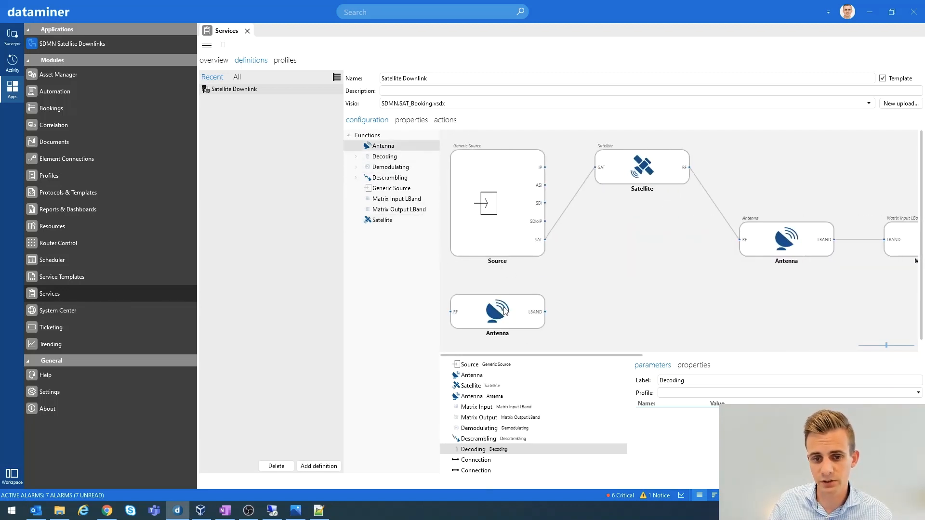
left_click(515, 323)
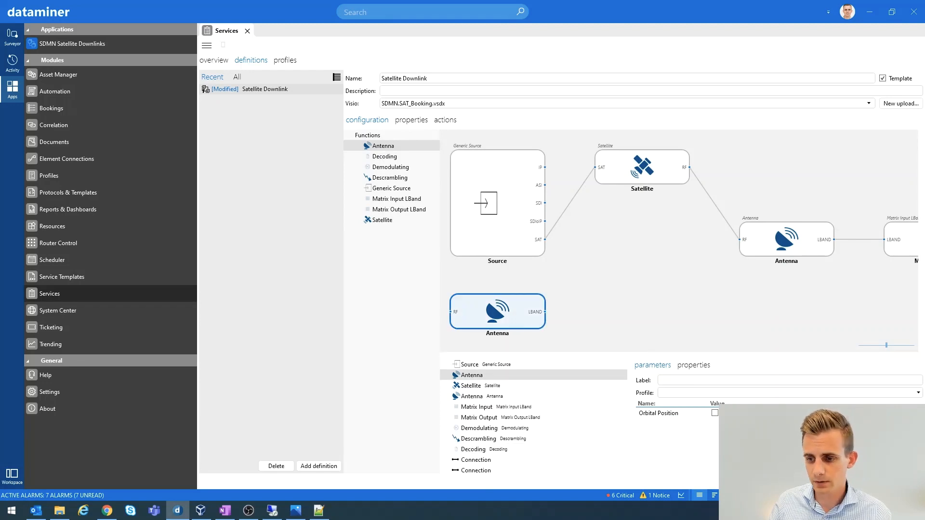
key("Delete")
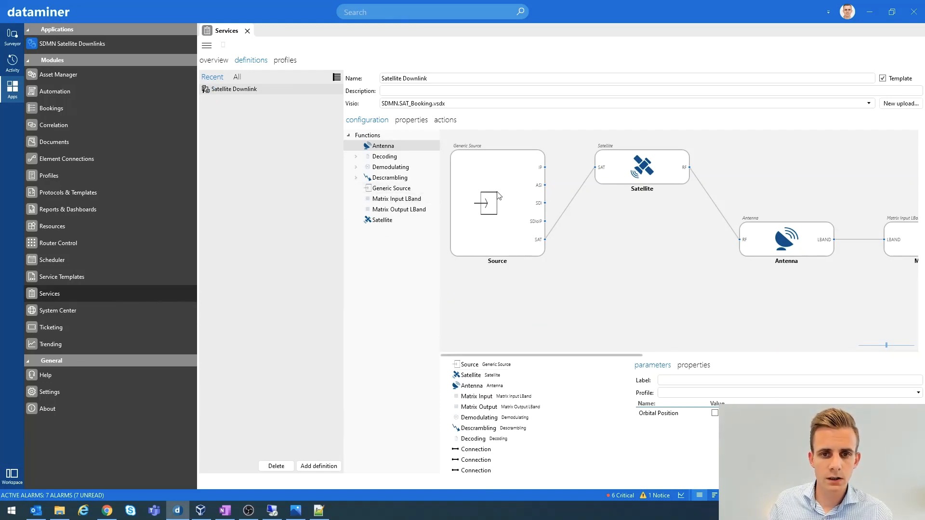
Step: Review the definition's Data Transfer Rules Configuration and Virtual Platform properties
left_click(413, 121)
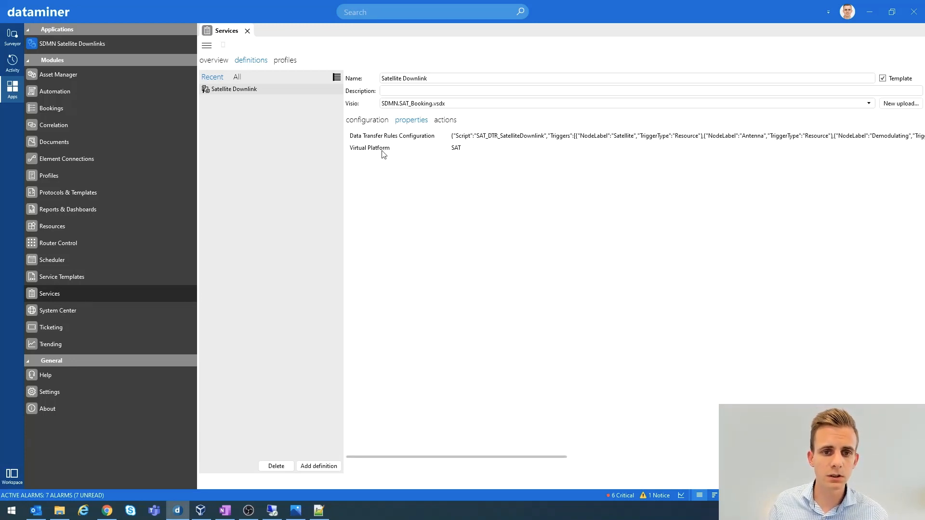
left_click(391, 137)
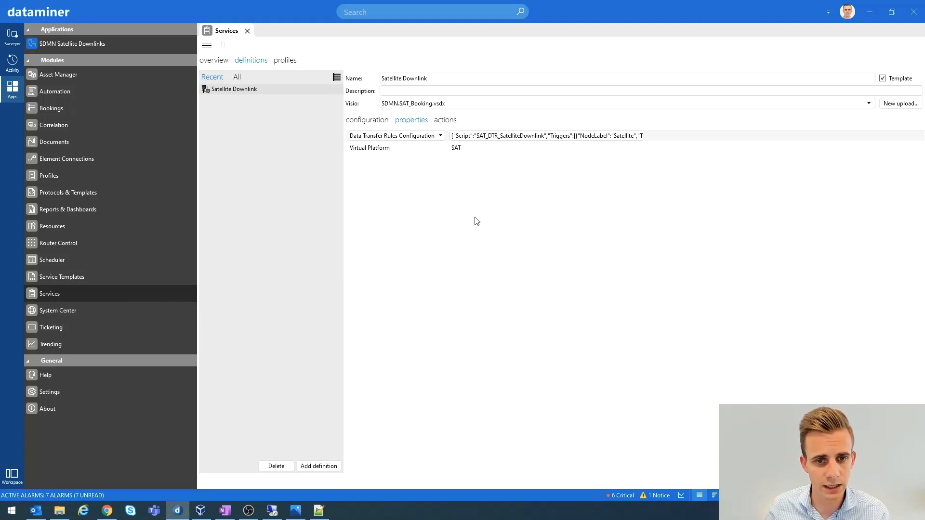
left_click(403, 150)
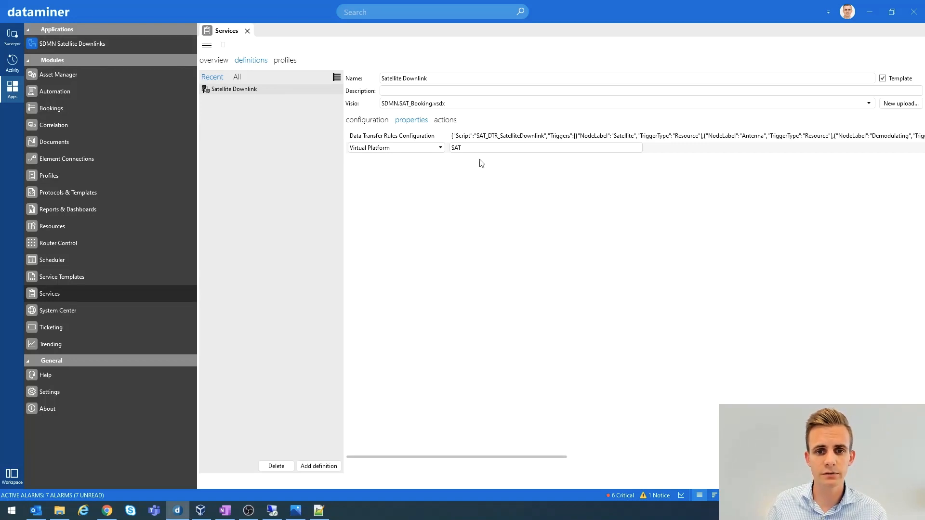
double_click(461, 147)
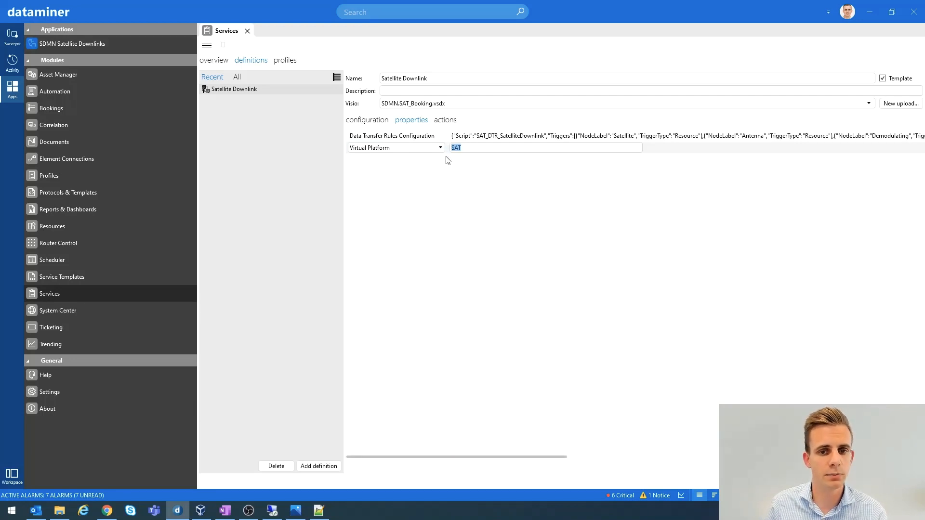
left_click(463, 148)
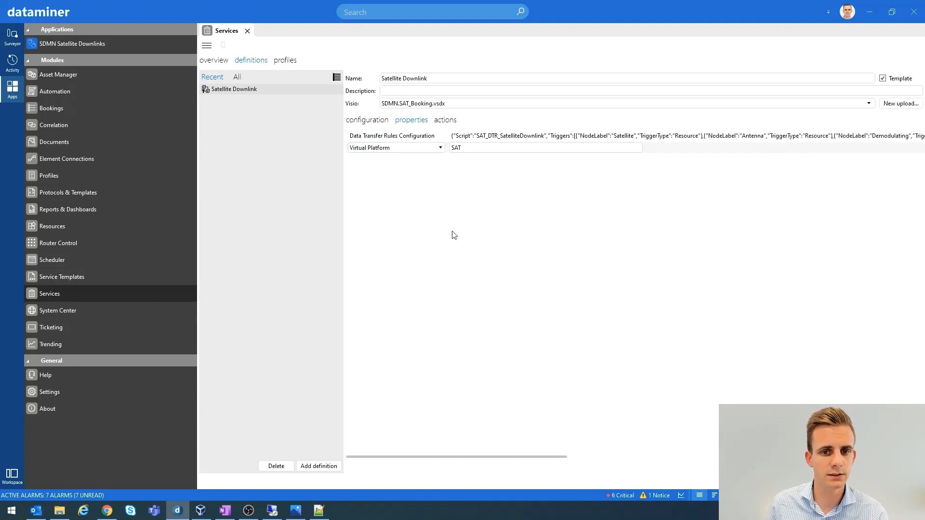
Step: Add a new blank action to the definition's list of actions, and discard it
left_click(445, 121)
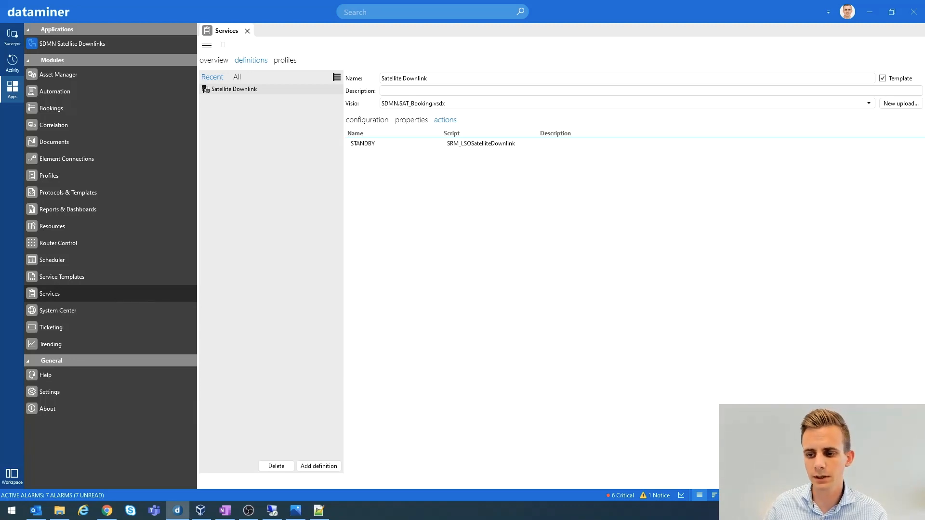
left_click(902, 466)
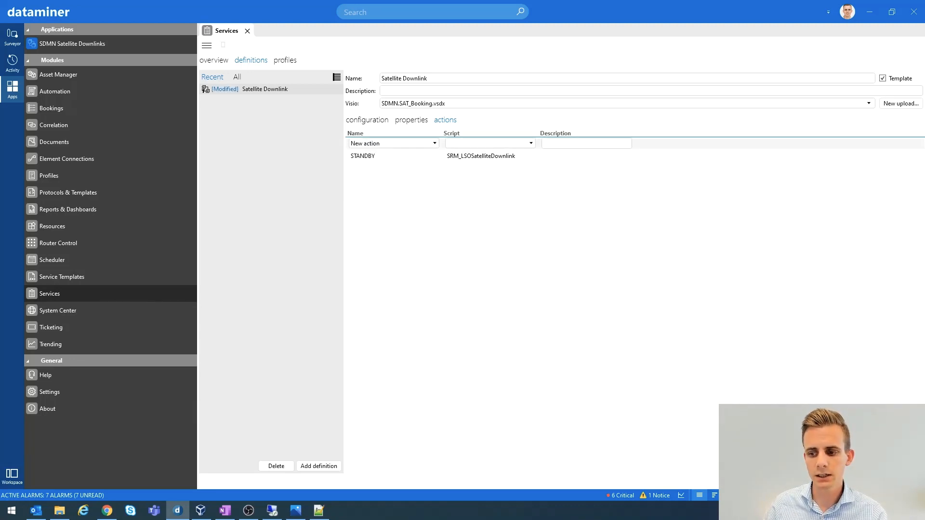
key("Escape")
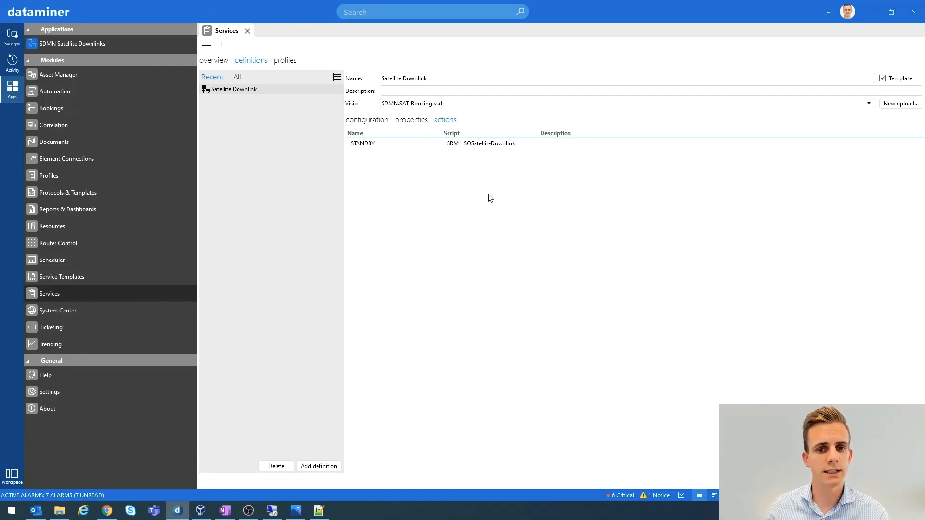
Step: Inspect the parameters of the Source, Satellite and Antenna nodes in the configuration diagram, including the Antenna's RF and LBAND interfaces
left_click(367, 121)
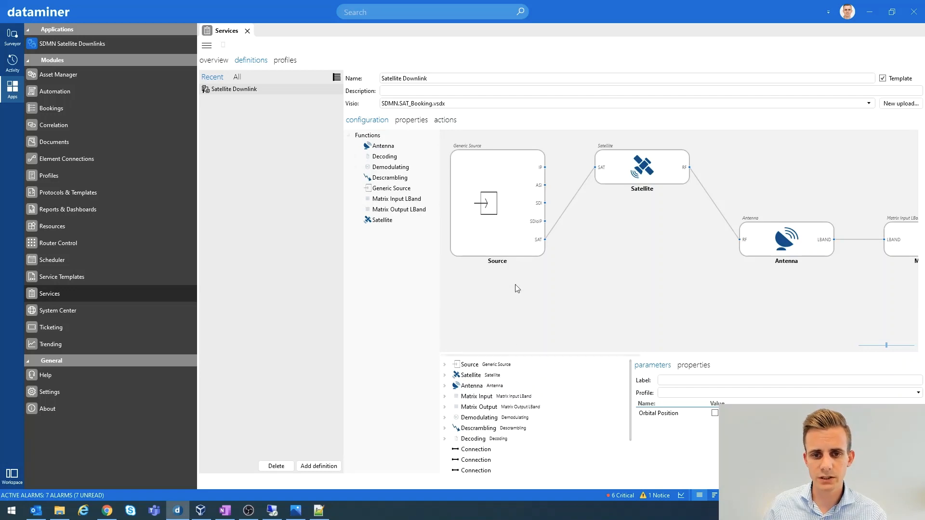
left_click(506, 213)
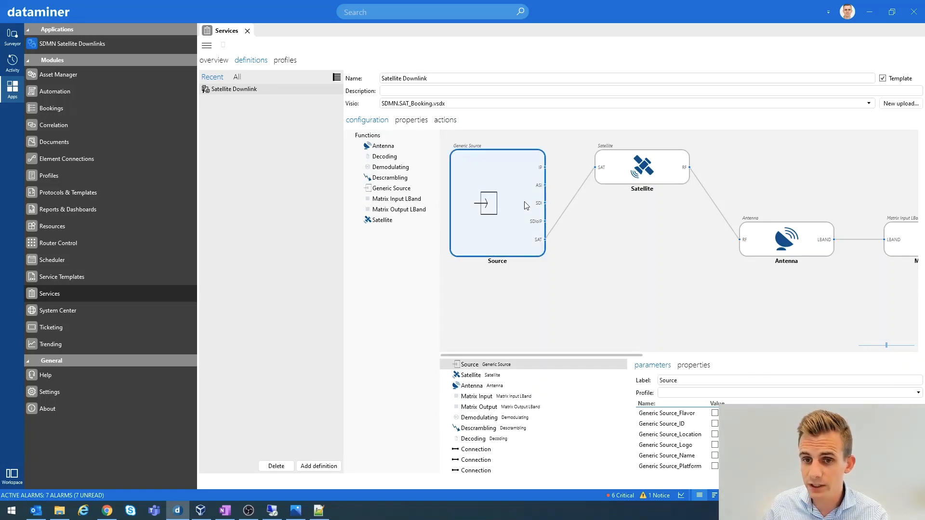
left_click(619, 172)
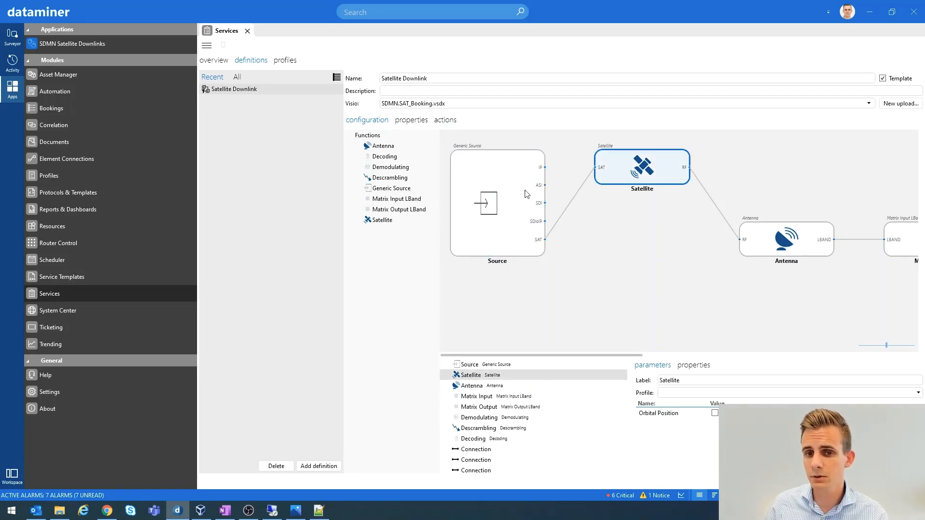
left_click(503, 181)
left_click(655, 162)
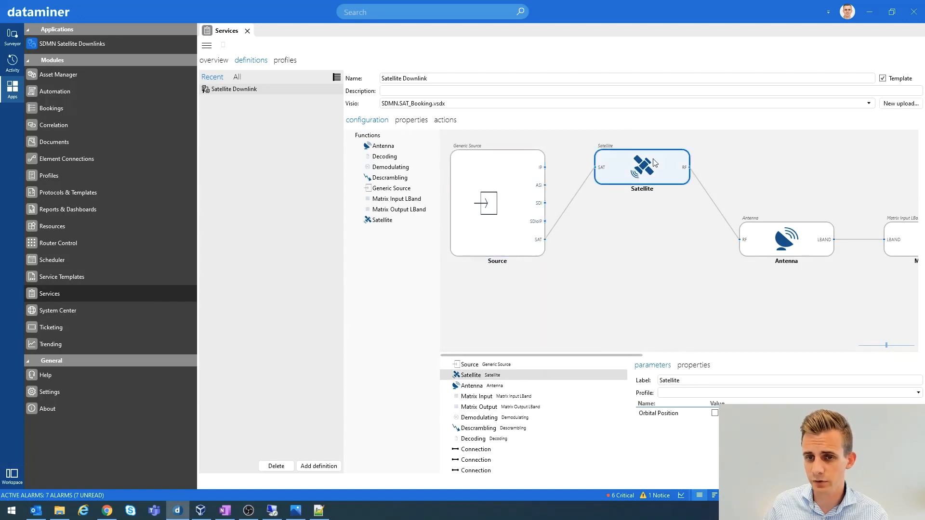
left_click(790, 241)
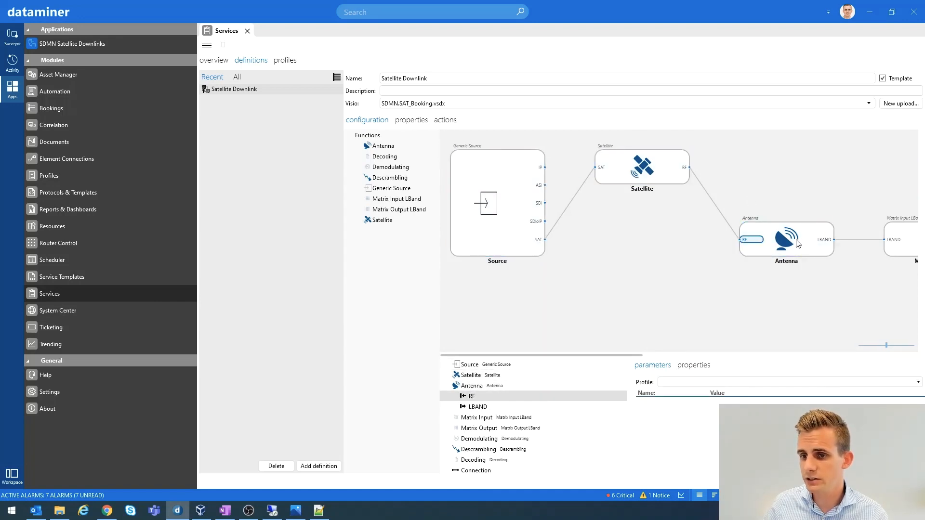
left_click(823, 241)
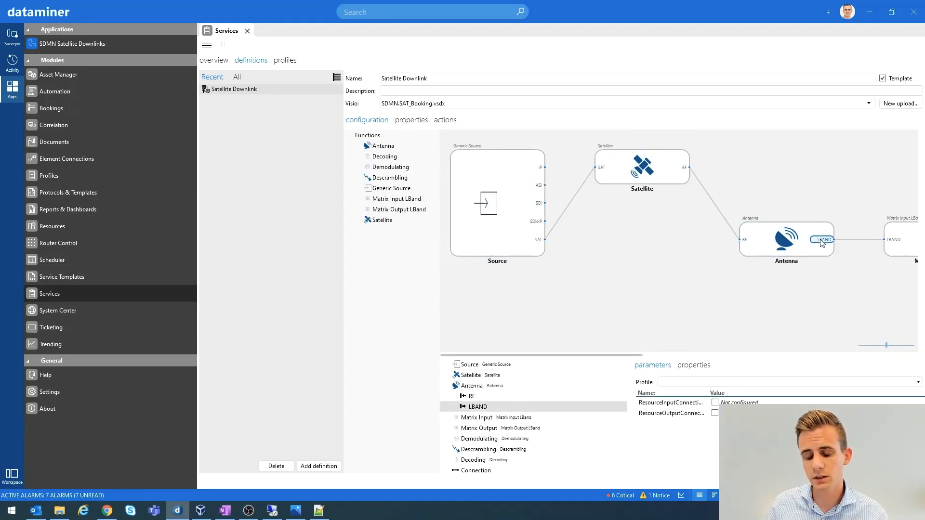
left_click(790, 240)
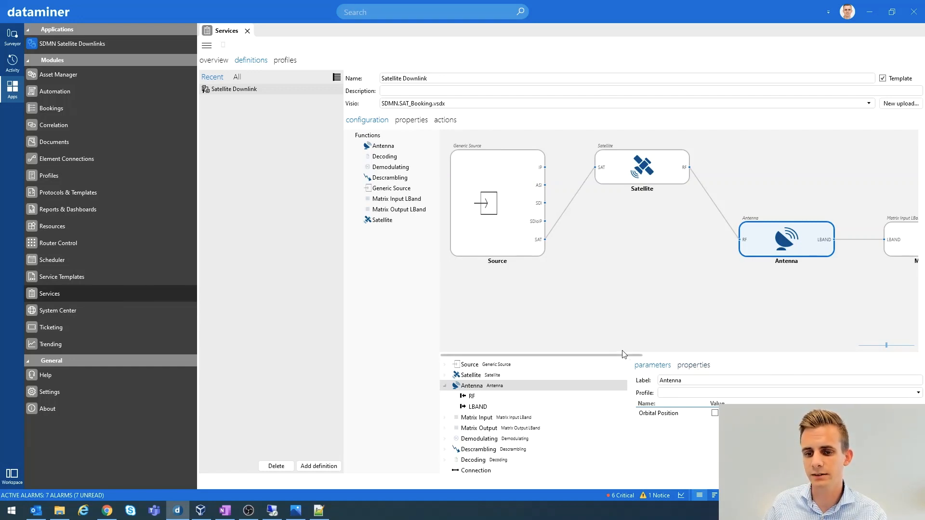
Step: Examine the Antenna node's label and its neighbouring nodes in the service chain
left_click_drag(609, 356, 673, 356)
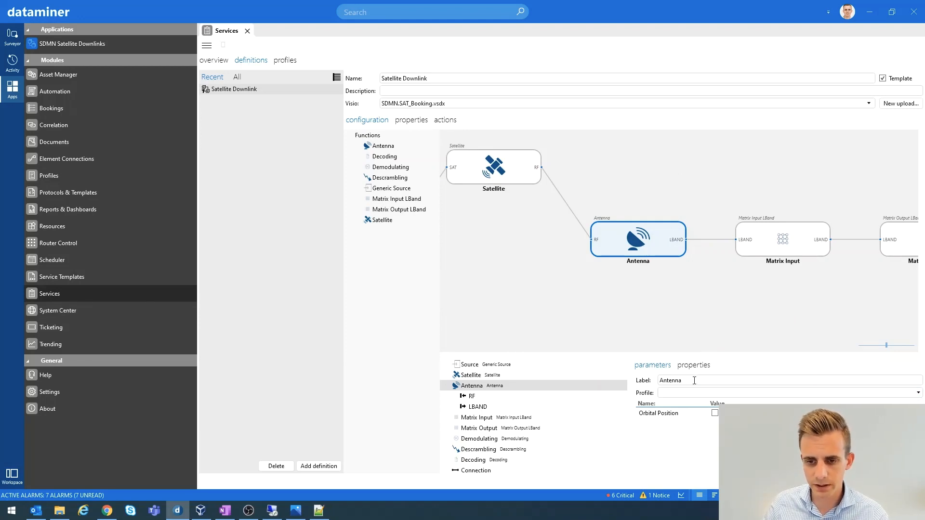
left_click_drag(695, 381, 643, 384)
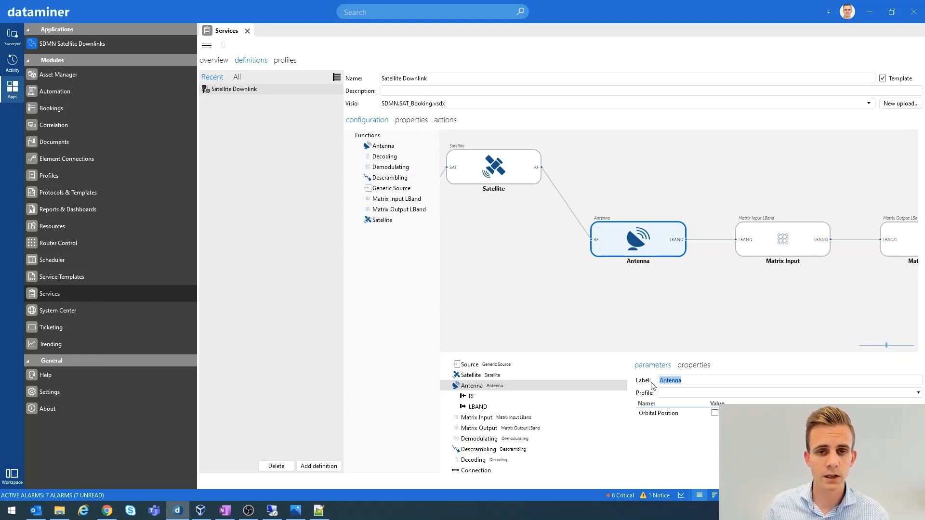
left_click_drag(688, 379, 662, 385)
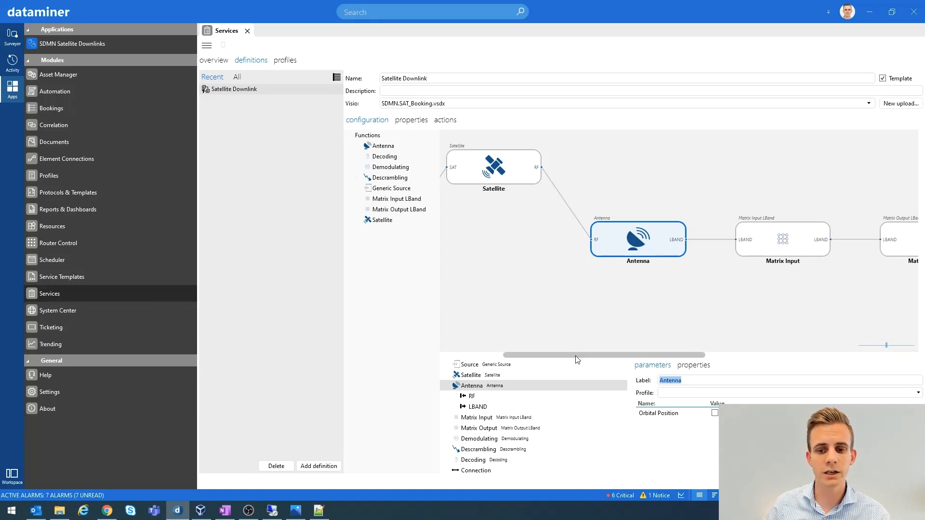
left_click_drag(576, 359, 599, 336)
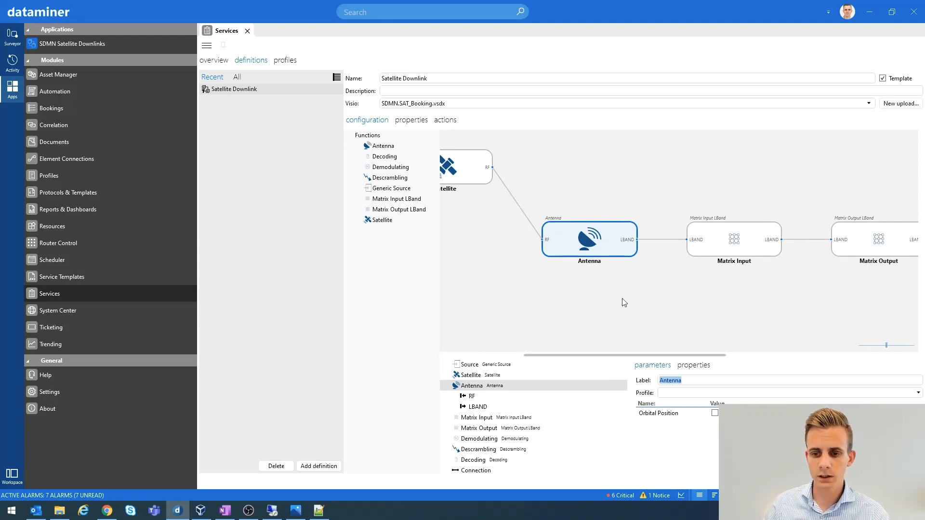
Step: Compare the Antenna node's parameters with its properties, ending on the node properties
left_click(690, 368)
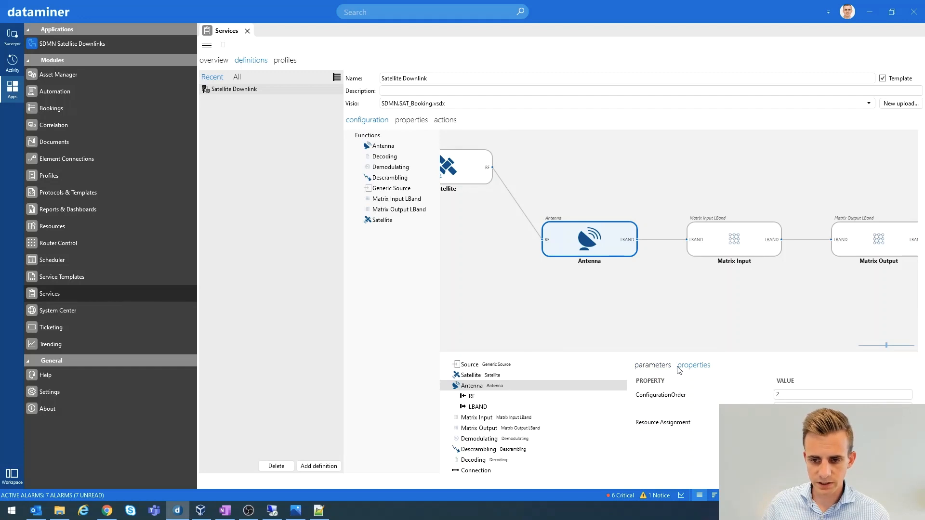
left_click(661, 366)
left_click(686, 367)
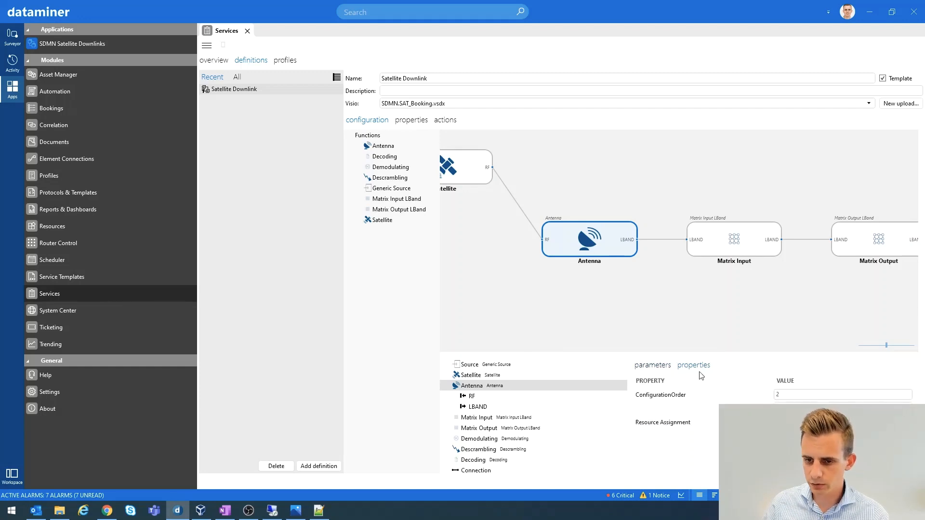
Step: Start a new booking in the SDMN Satellite Downlinks application and name it "JDW - 20200923 - 001"
left_click(82, 47)
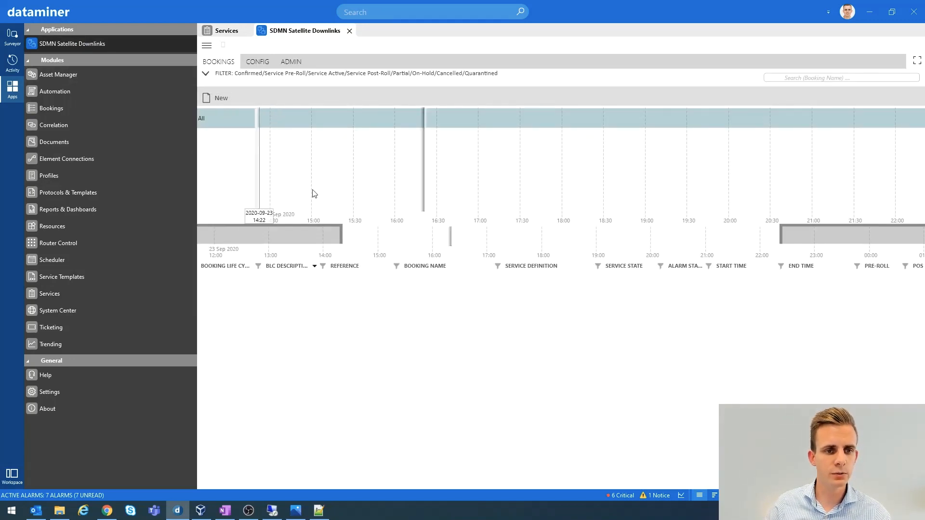
left_click_drag(414, 102, 529, 99)
left_click(345, 152)
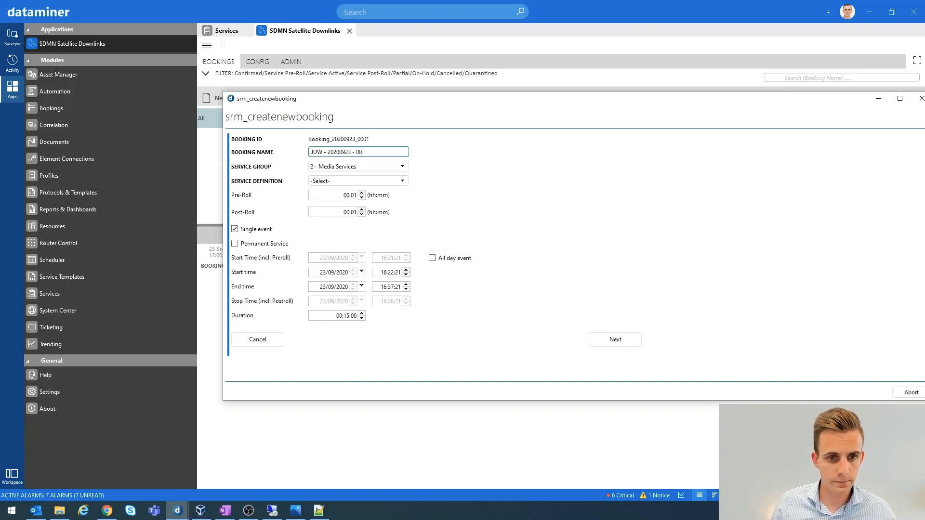
Step: Compare the service definitions offered for the booking with the definition in the Services module, and return to the booking
left_click(399, 182)
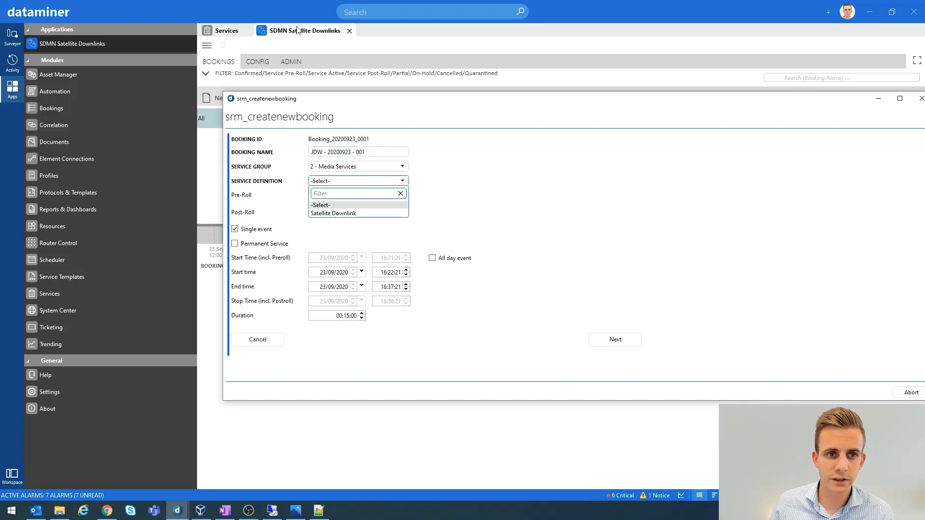
left_click(219, 31)
left_click(220, 32)
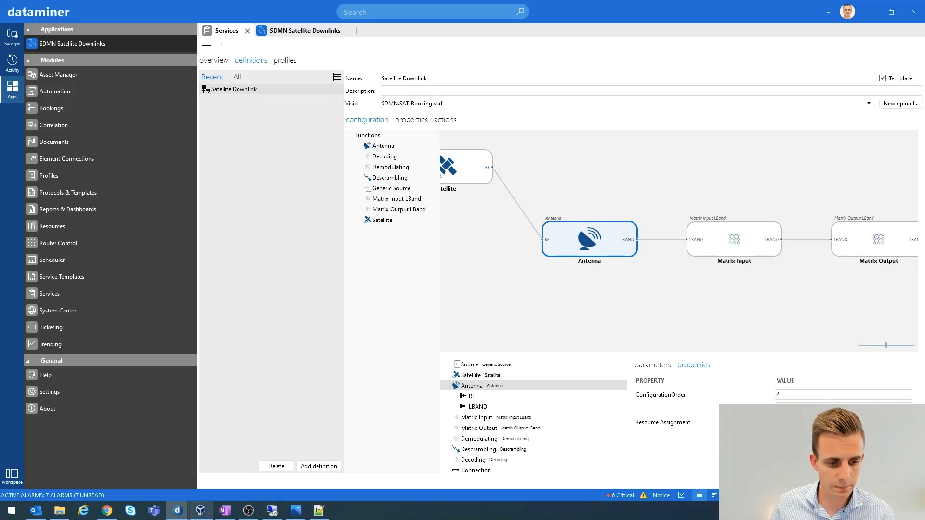
mouse_move(184, 519)
left_click(229, 470)
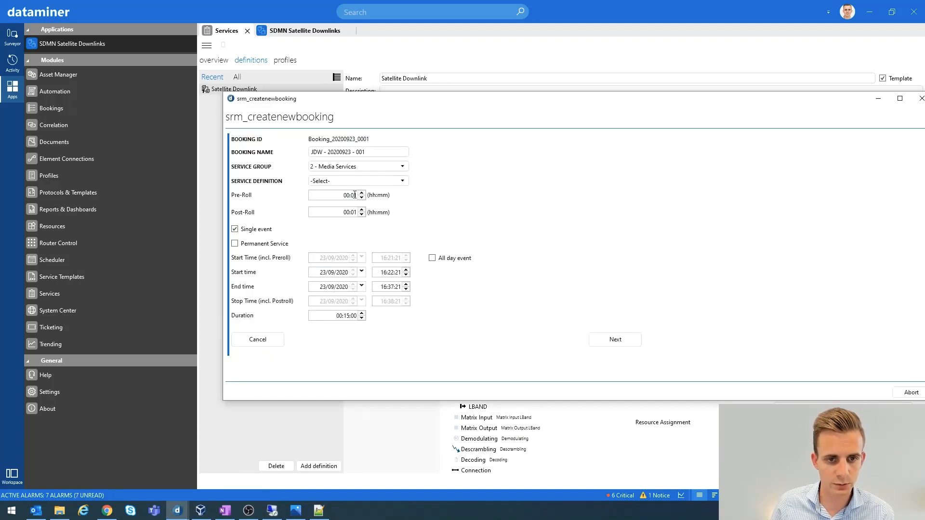
Step: Choose Satellite Downlink as the booking's service definition and continue to the site selection
left_click(356, 180)
left_click(347, 213)
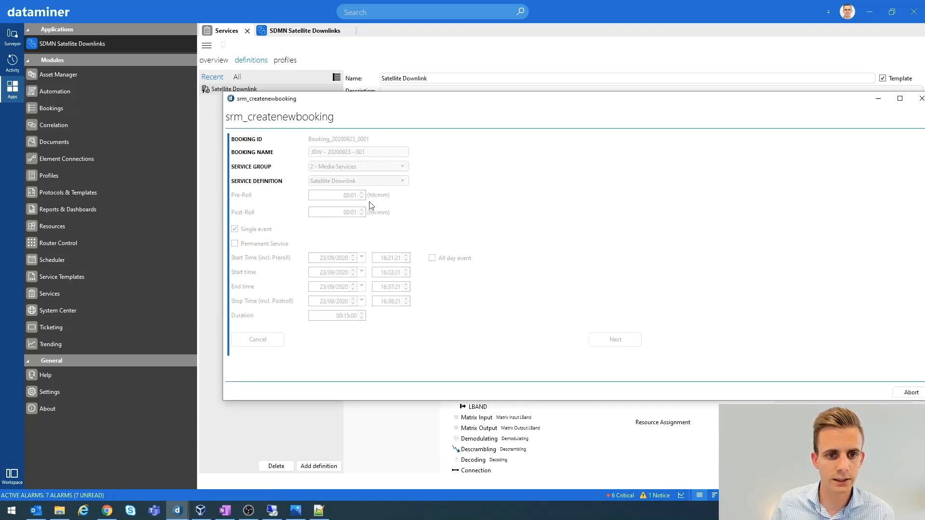
left_click_drag(409, 97, 453, 97)
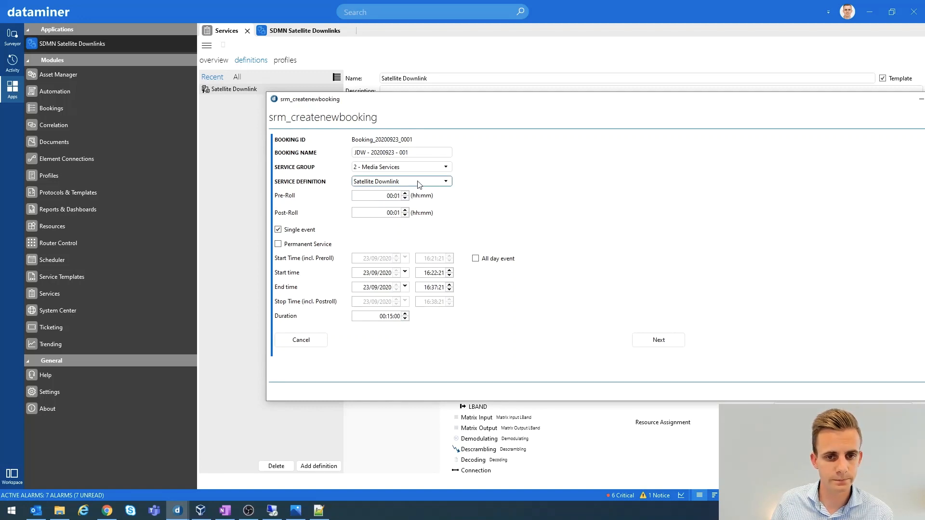
left_click(658, 341)
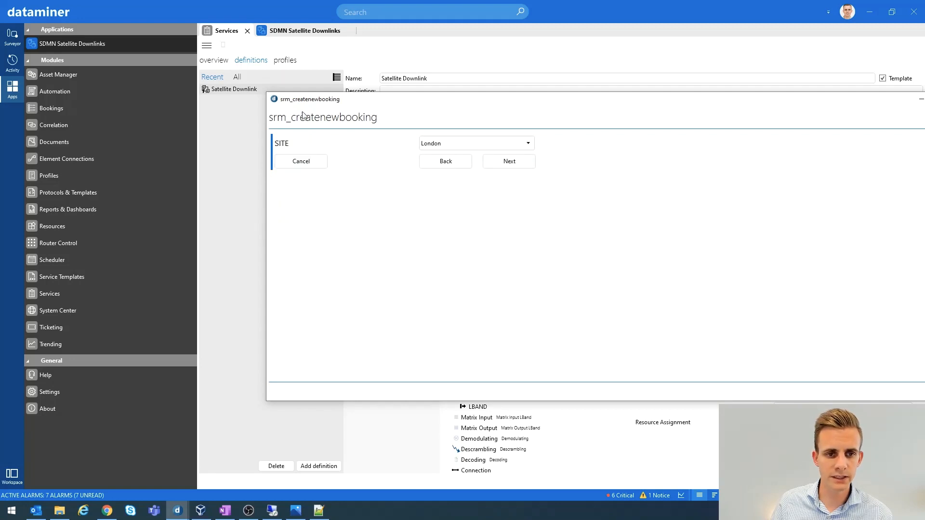
Step: Continue the booking with London as the site to reach the list of functions and resources
left_click(517, 167)
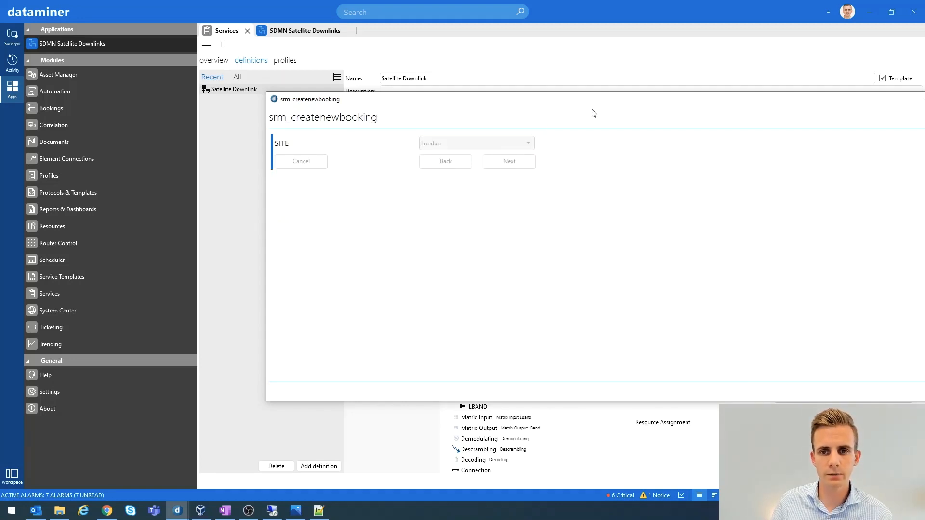
left_click_drag(601, 101, 560, 107)
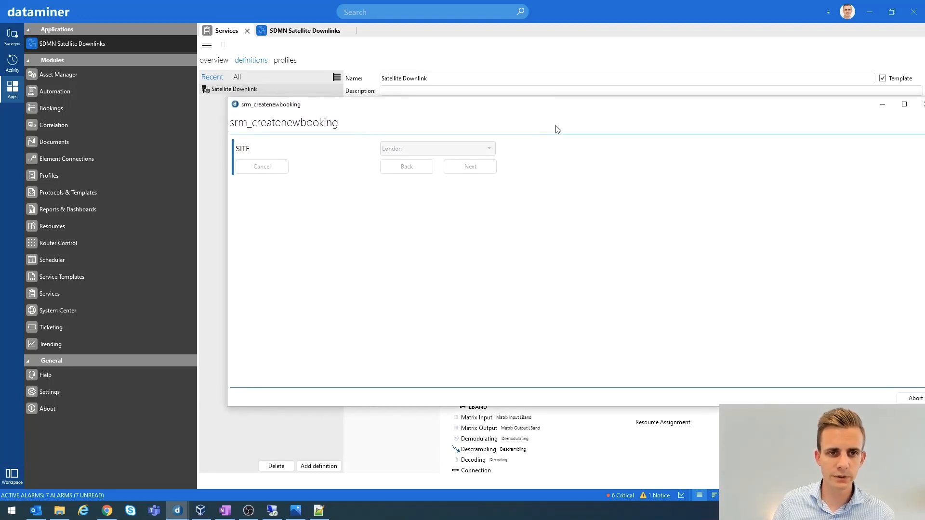
left_click_drag(501, 107, 508, 282)
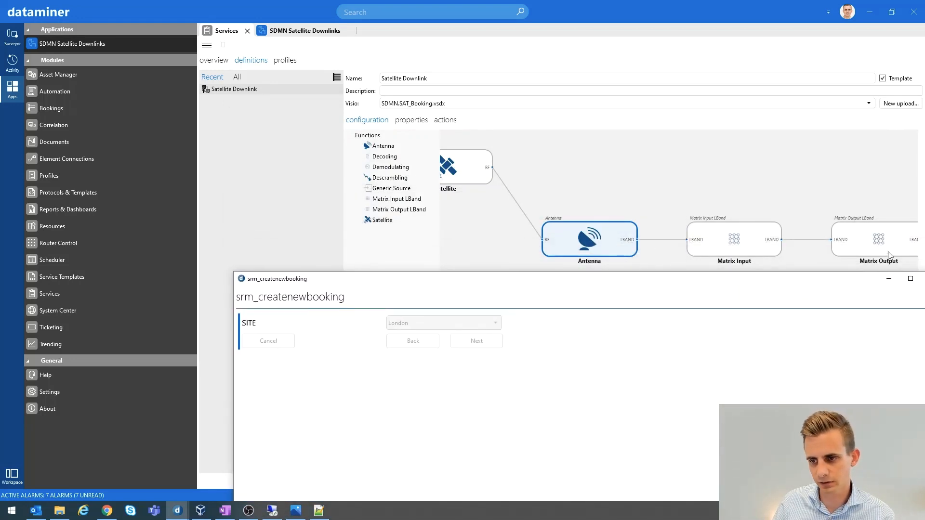
left_click_drag(629, 281, 618, 119)
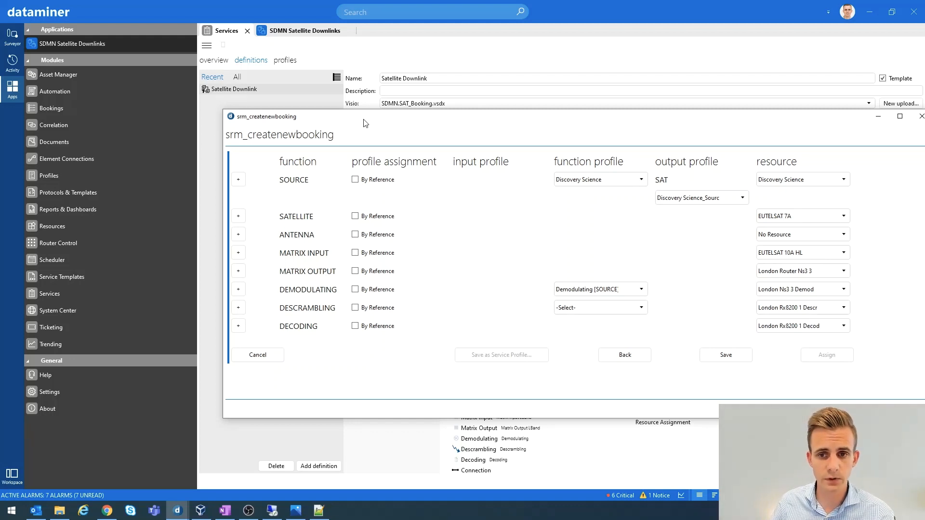
Step: Compare the booking's list of functions with the nodes in the Satellite Downlink diagram behind it
left_click_drag(429, 124, 924, 115)
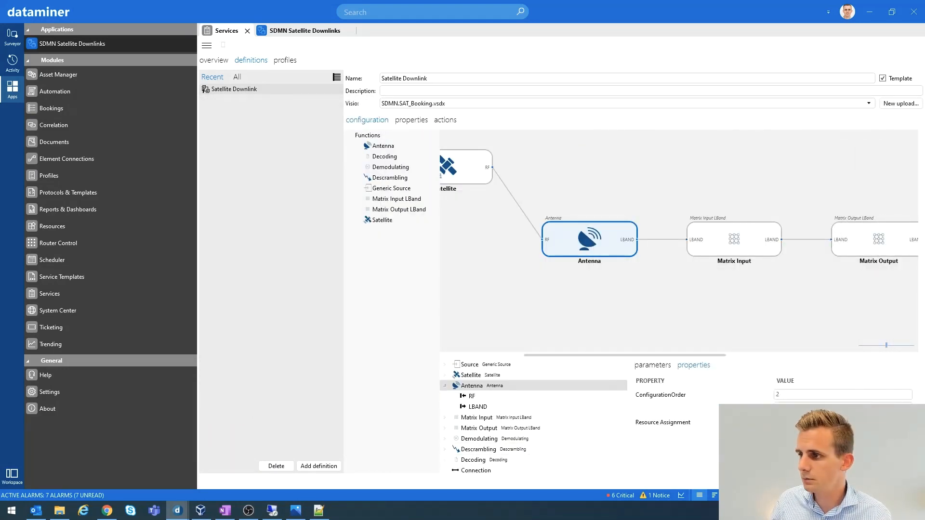
left_click_drag(924, 192, 419, 109)
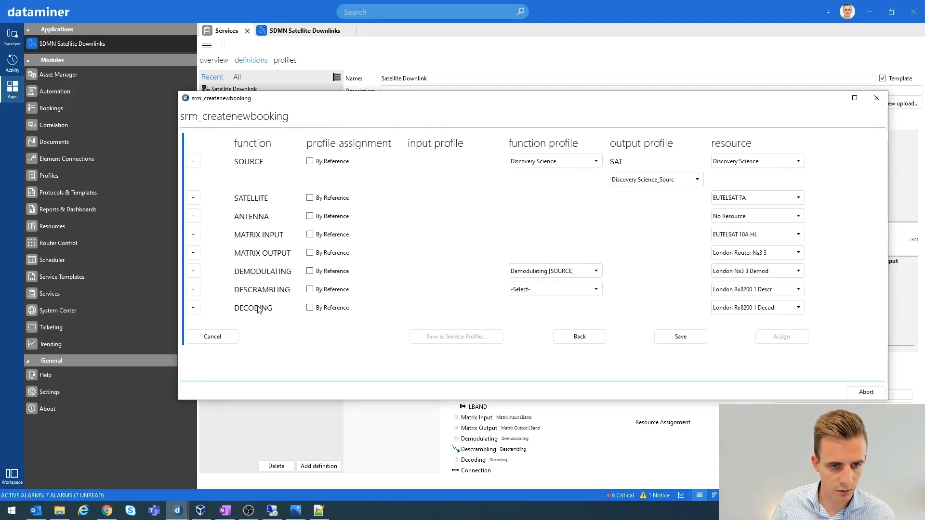
left_click_drag(470, 102, 473, 111)
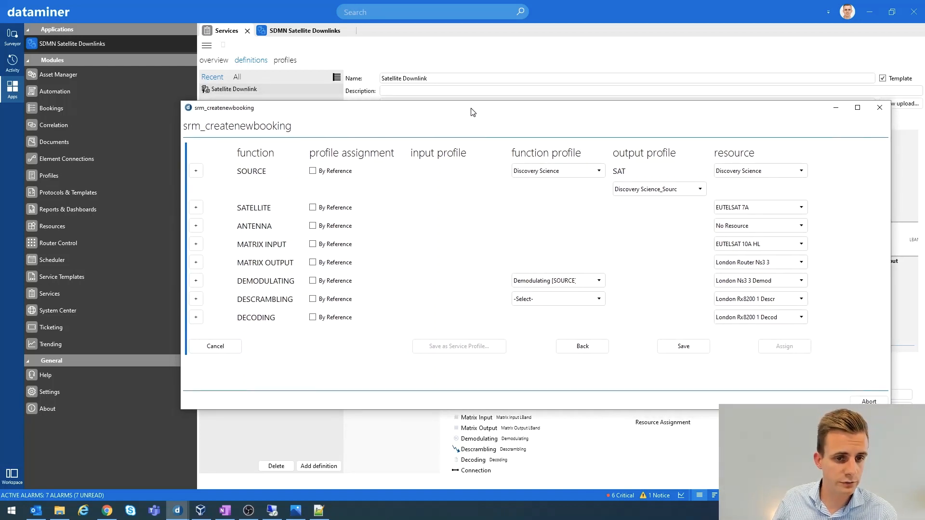
Step: Inspect the ConfigurationOrder property of the Source, Satellite, Antenna and Matrix Input nodes in the service definition
left_click(835, 109)
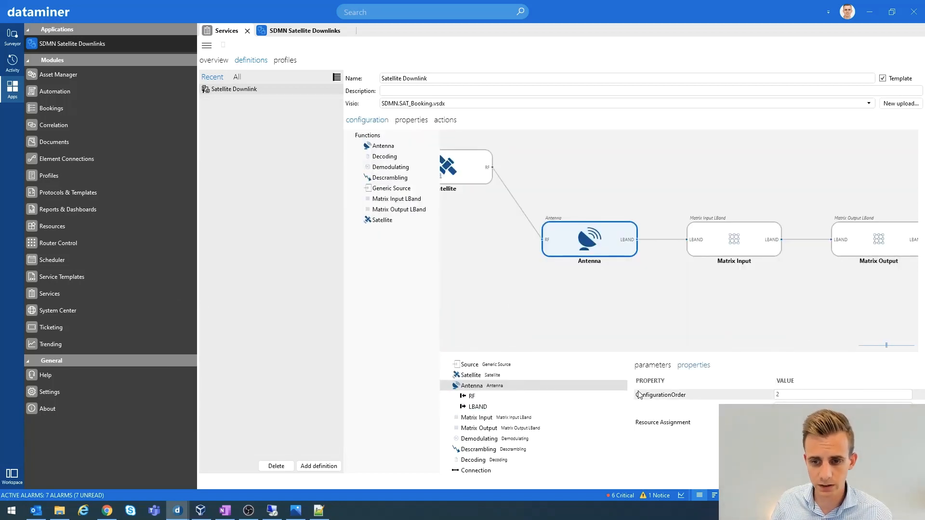
left_click(720, 244)
left_click(618, 244)
left_click_drag(609, 355, 526, 356)
left_click(501, 213)
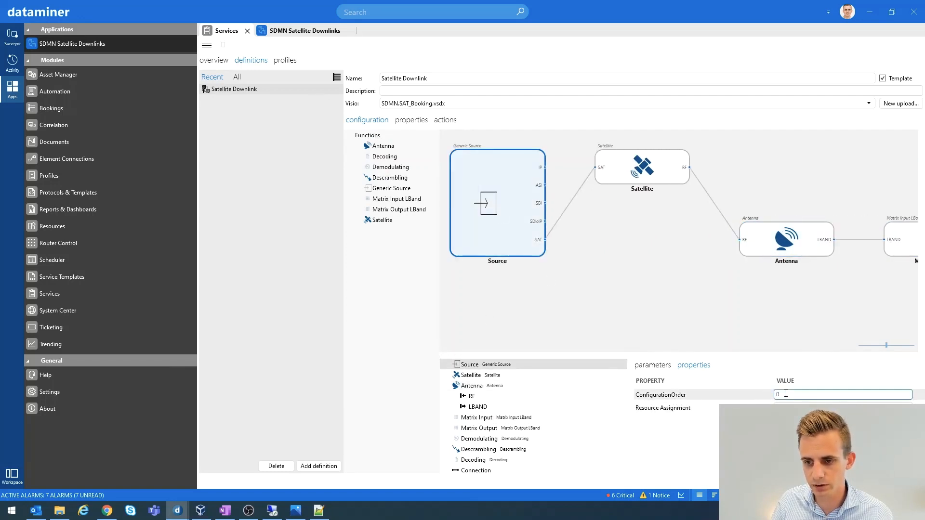
left_click(651, 172)
left_click(779, 392)
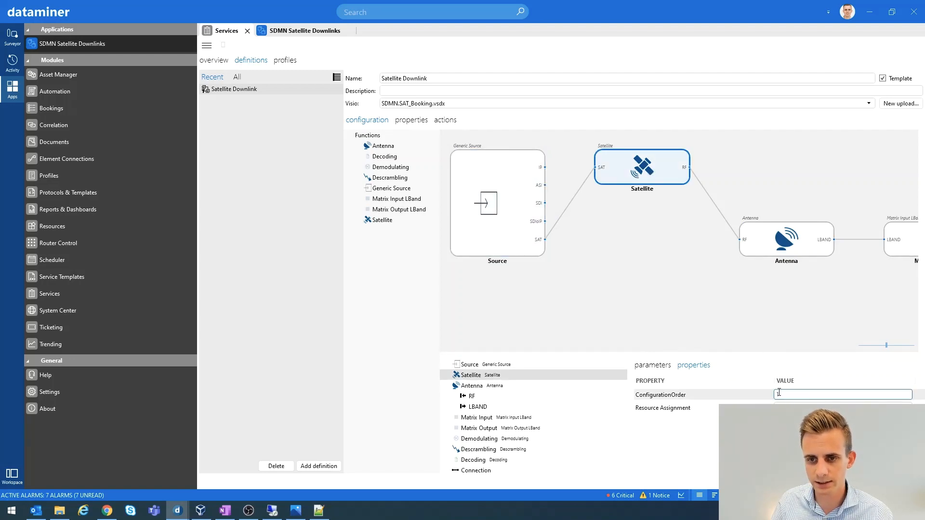
left_click(773, 236)
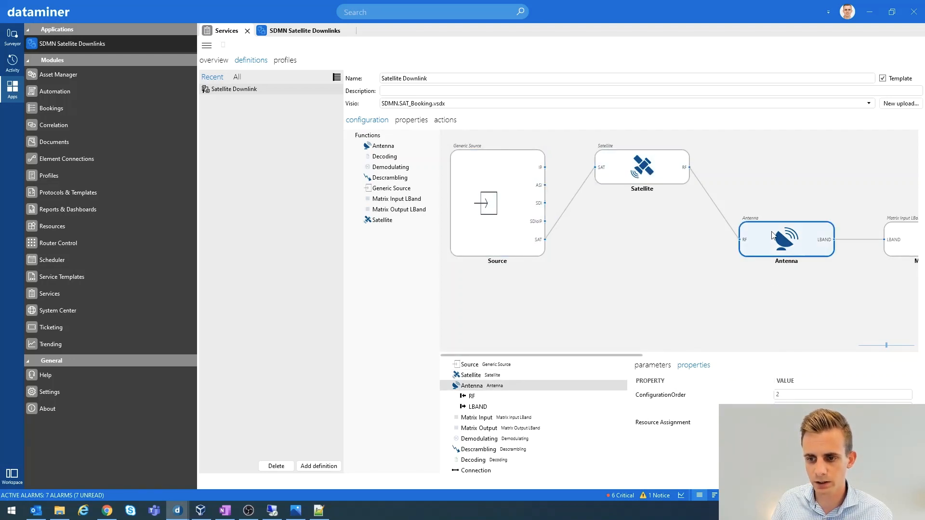
left_click(908, 236)
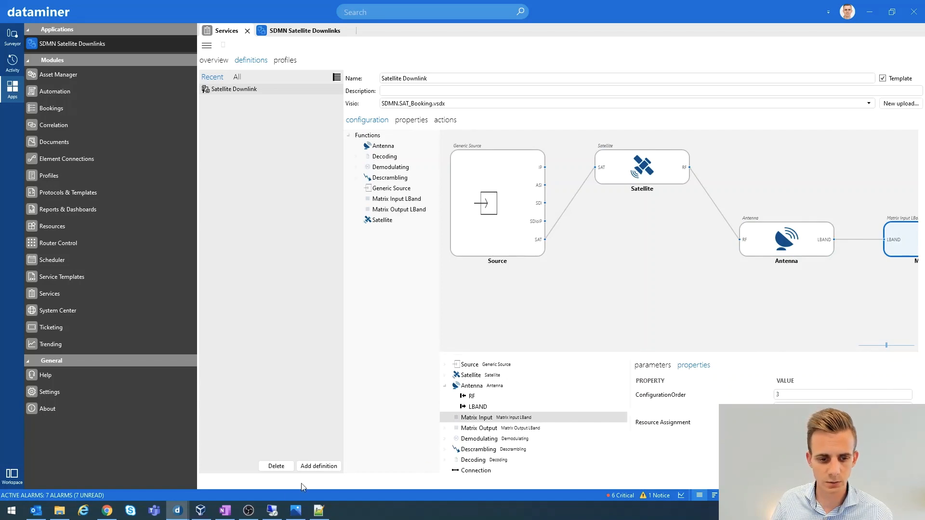
Step: Return to the booking window and check the order in which its functions are listed
mouse_move(178, 510)
left_click(229, 471)
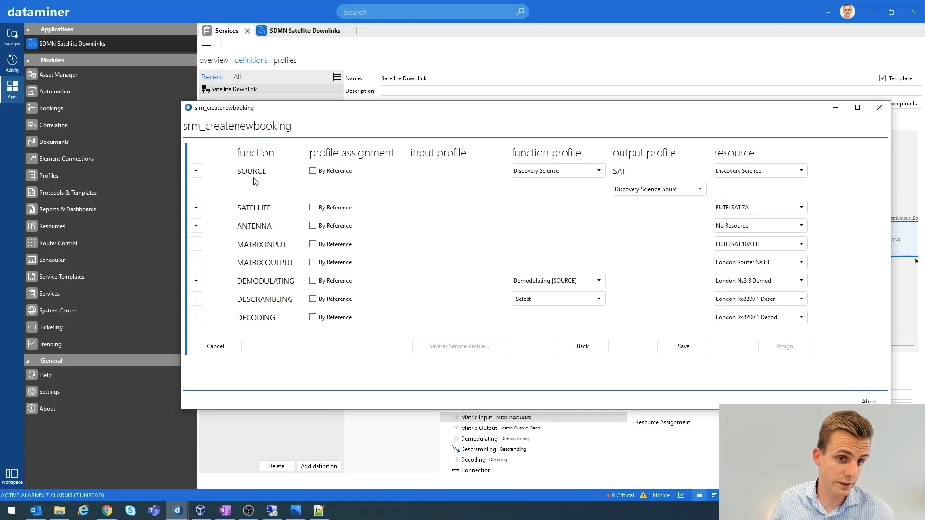
left_click_drag(606, 108, 625, 92)
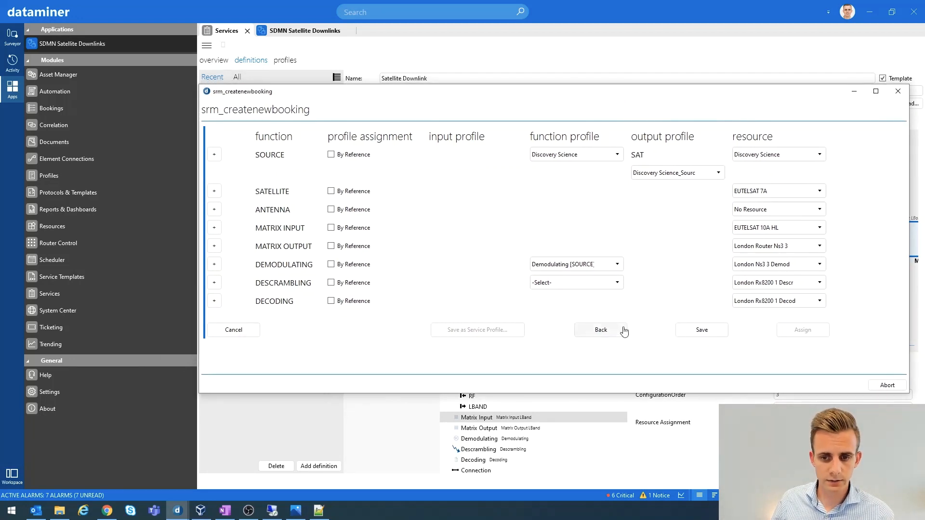
Step: Go back to the booking's site selection and review the available sites
left_click(605, 331)
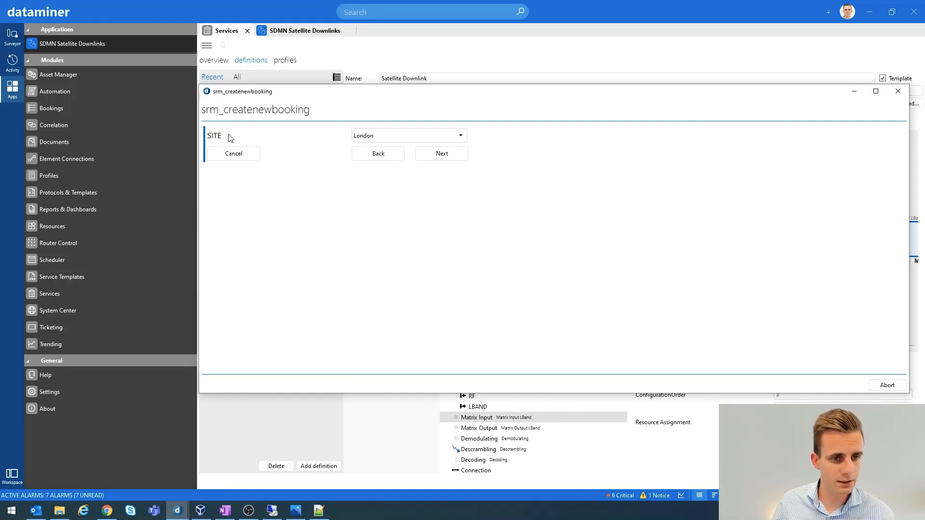
left_click(384, 139)
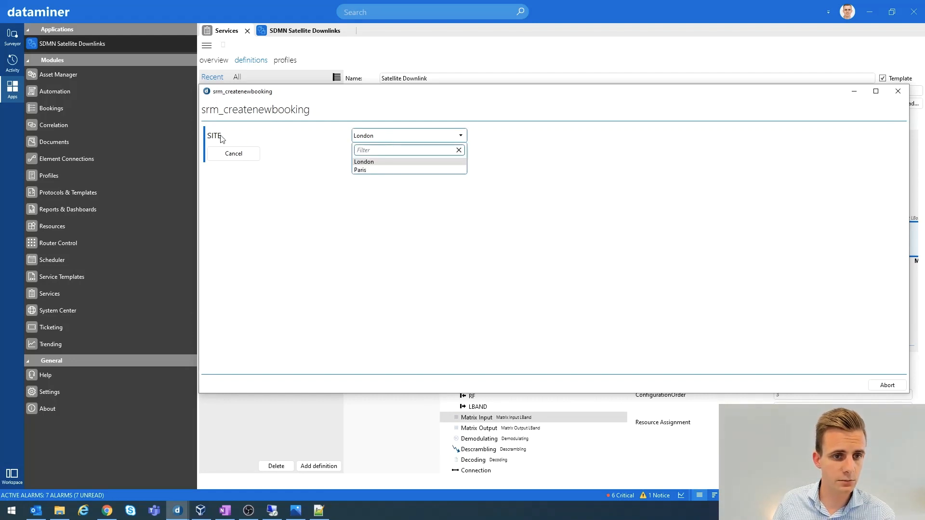
left_click(221, 136)
left_click(373, 136)
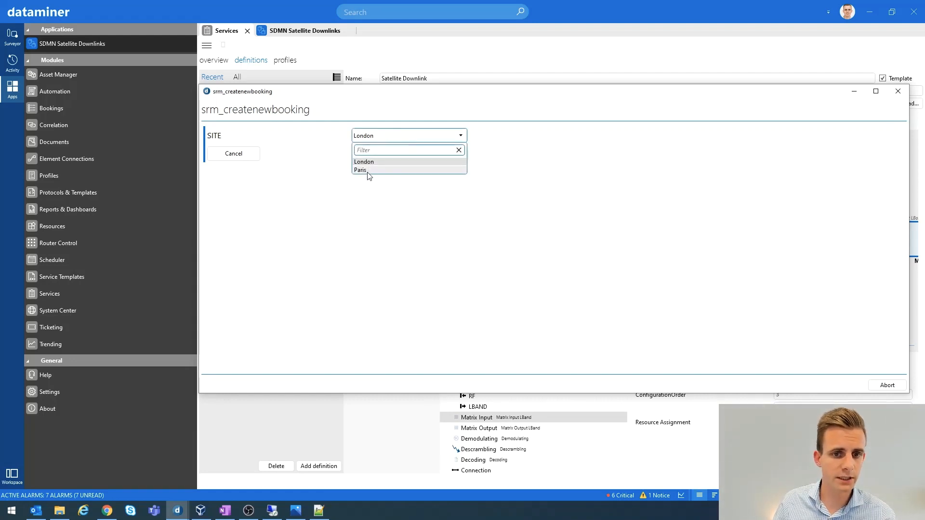
left_click(343, 201)
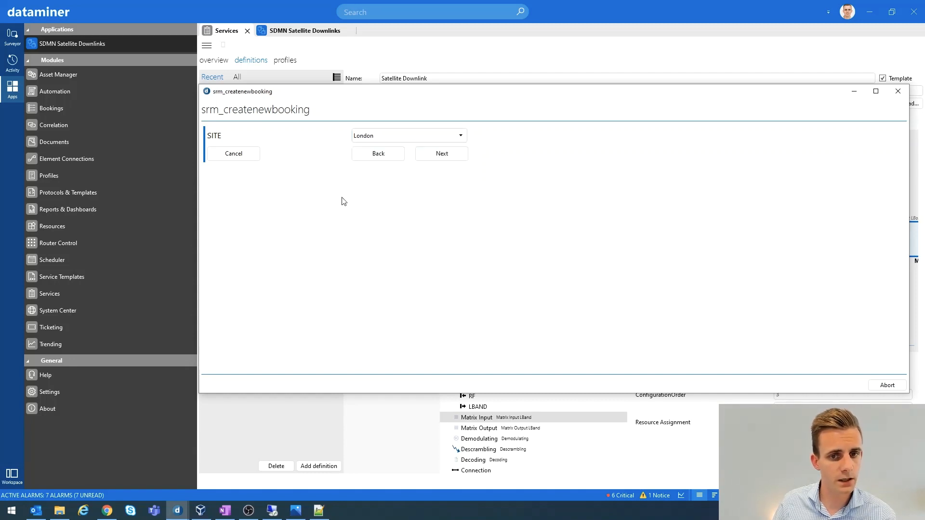
Step: Set the booking's site to Paris and continue to the list of functions and resources
left_click(366, 138)
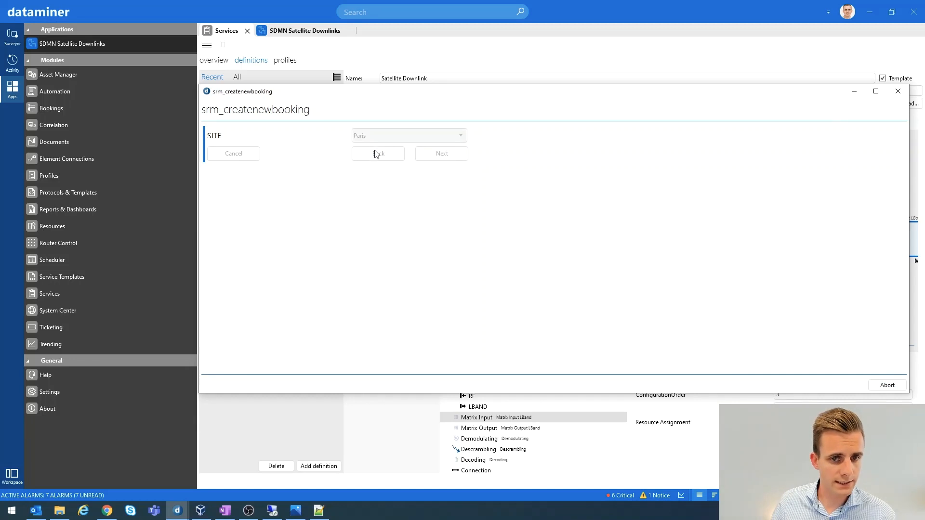
left_click(437, 158)
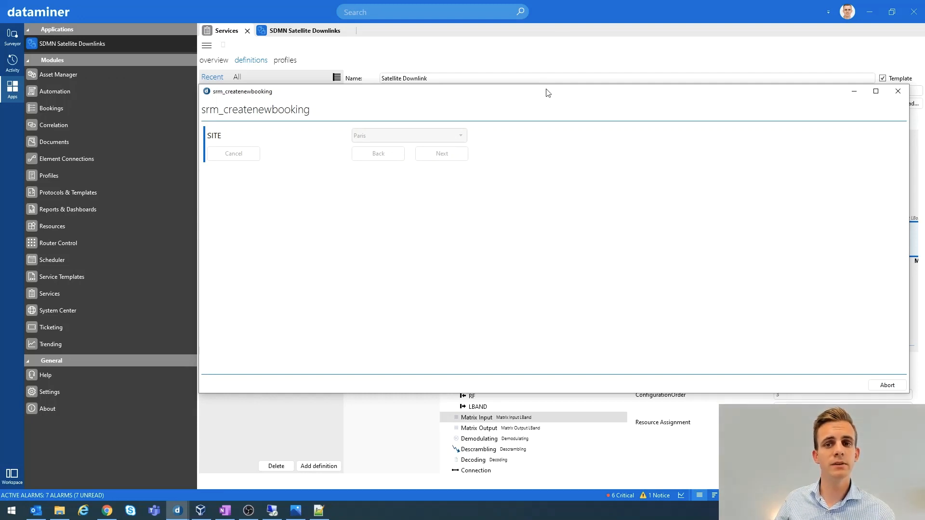
left_click_drag(545, 92, 533, 98)
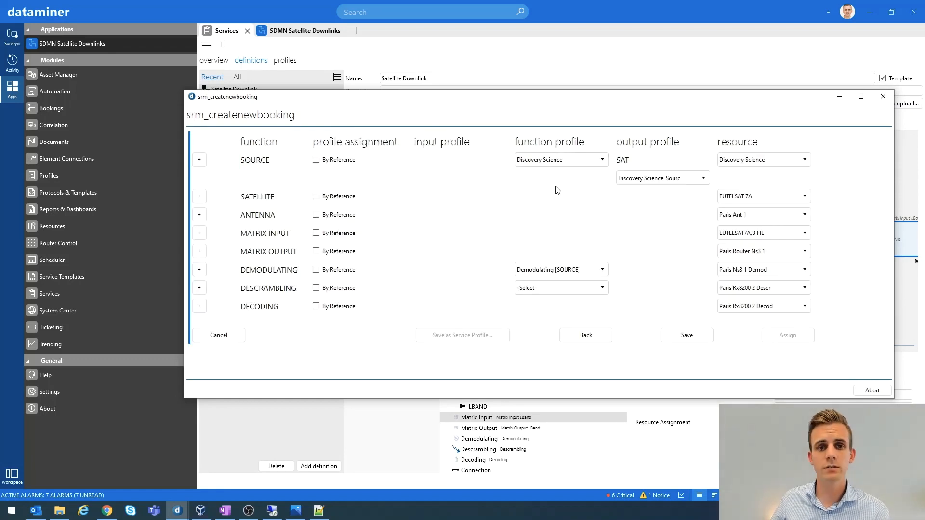
left_click_drag(552, 101, 544, 98)
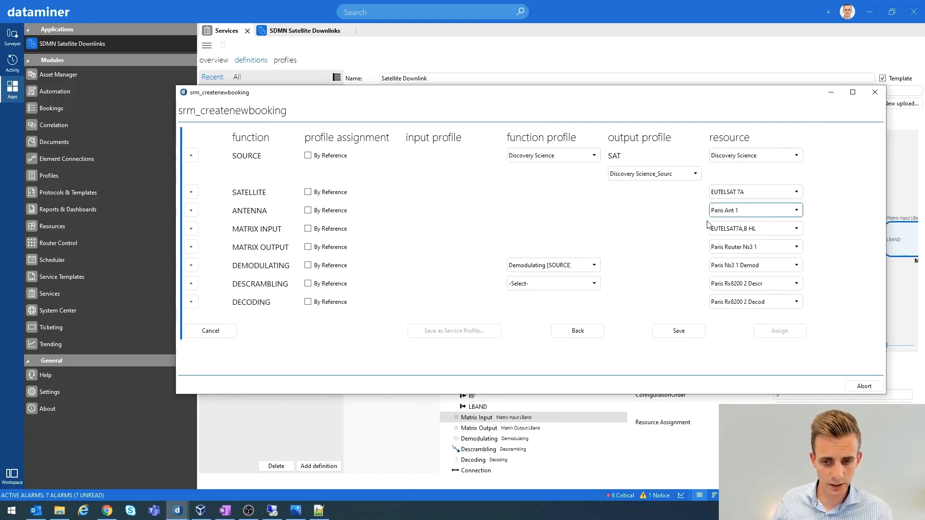
Step: Return to the service definition and inspect the Antenna node's Resource Assignment property
left_click(389, 429)
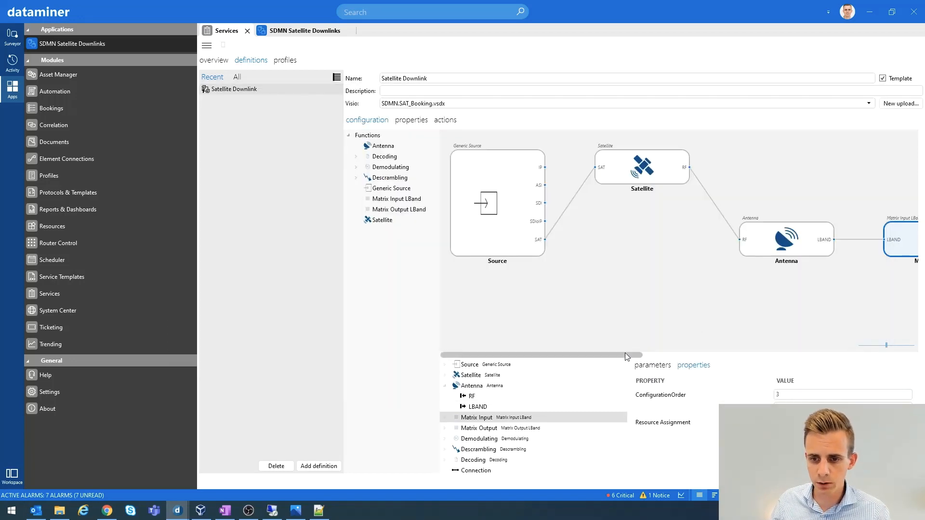
left_click_drag(626, 354, 741, 356)
left_click(551, 247)
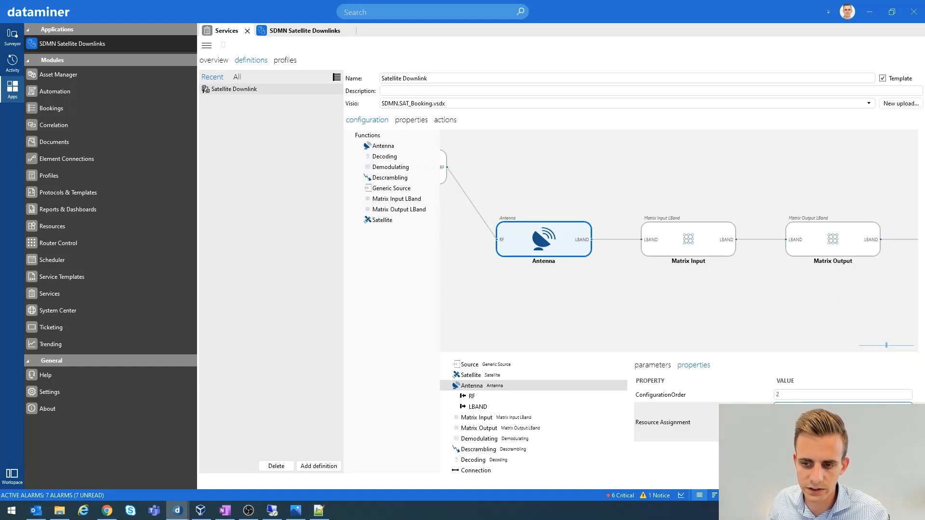
Step: Switch to Notepad++ and examine the JSON condition linking the Site variable to the resource's Location capability
left_click(318, 511)
left_click(180, 288)
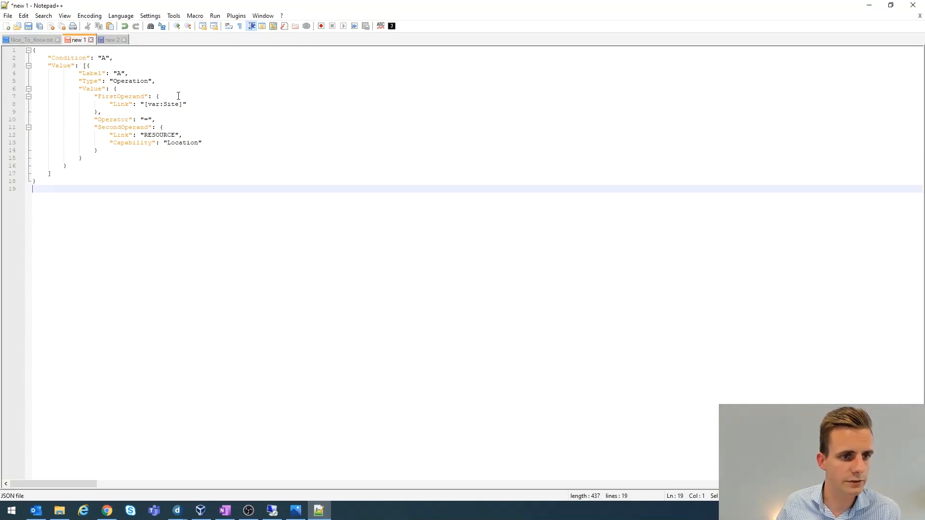
double_click(89, 73)
left_click(167, 94)
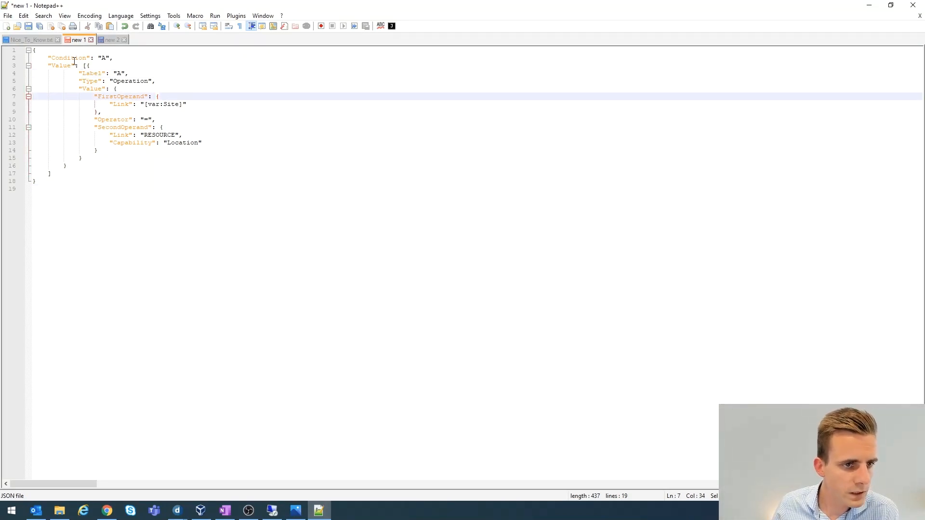
left_click(98, 172)
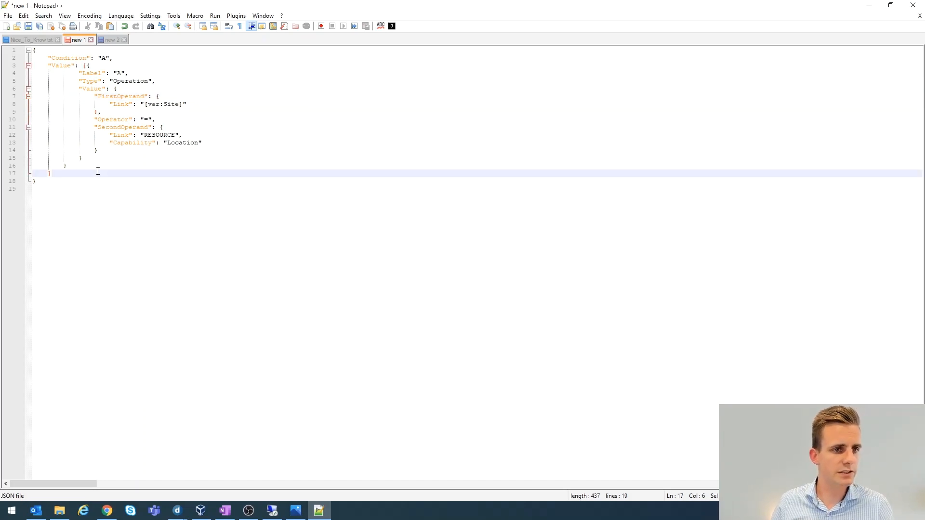
Step: Examine the JSON's condition A, its Operation type, and the operand and operator entries inside its Value block
left_click(63, 59)
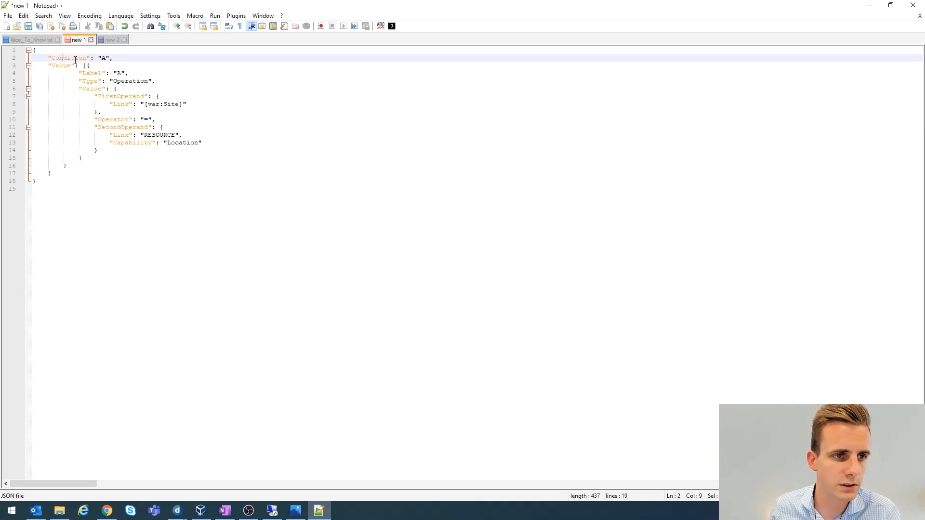
double_click(76, 58)
left_click(103, 57)
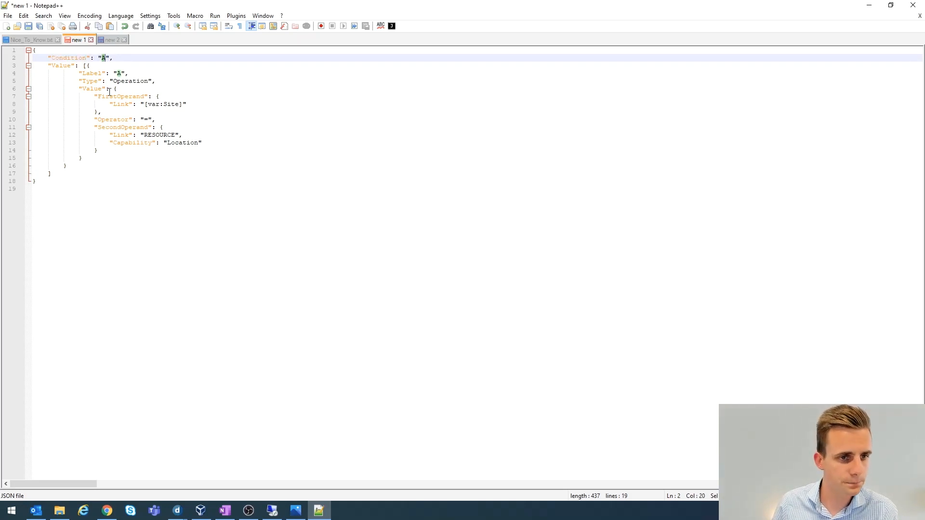
double_click(126, 81)
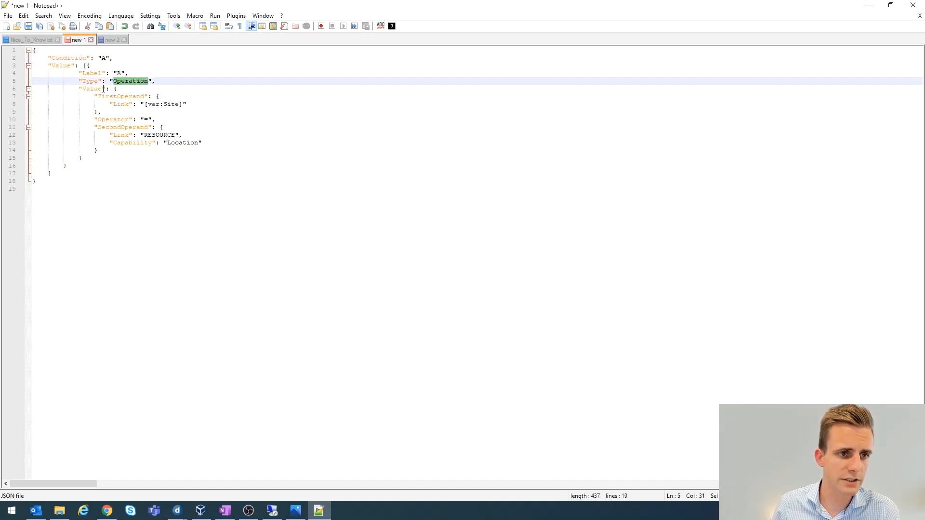
double_click(92, 89)
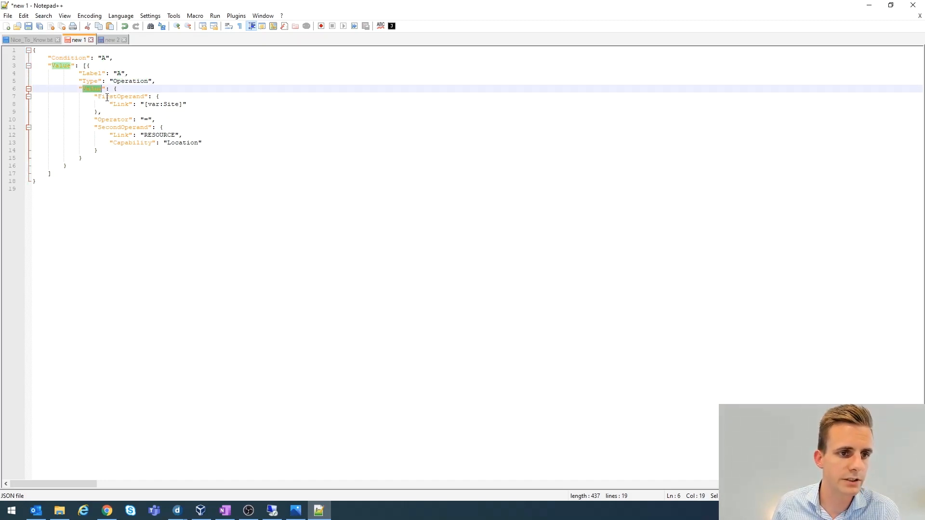
double_click(107, 98)
double_click(107, 122)
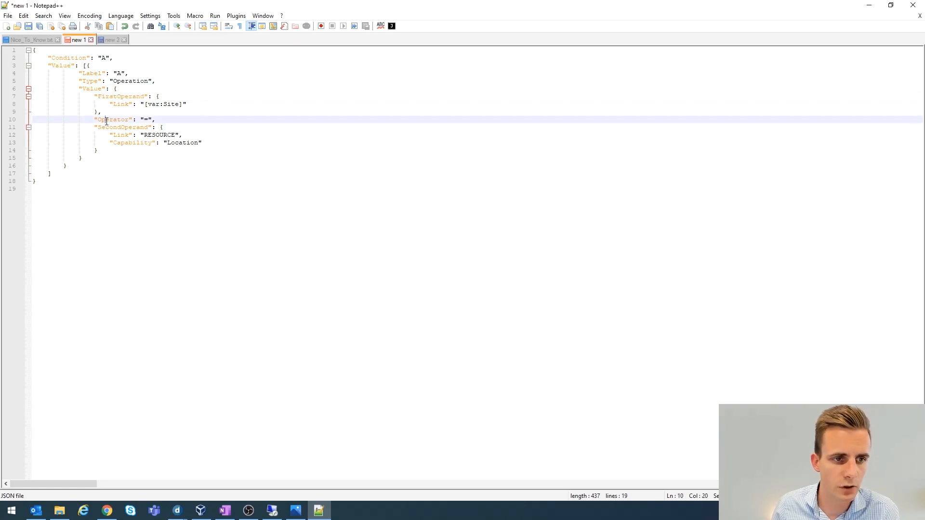
double_click(108, 127)
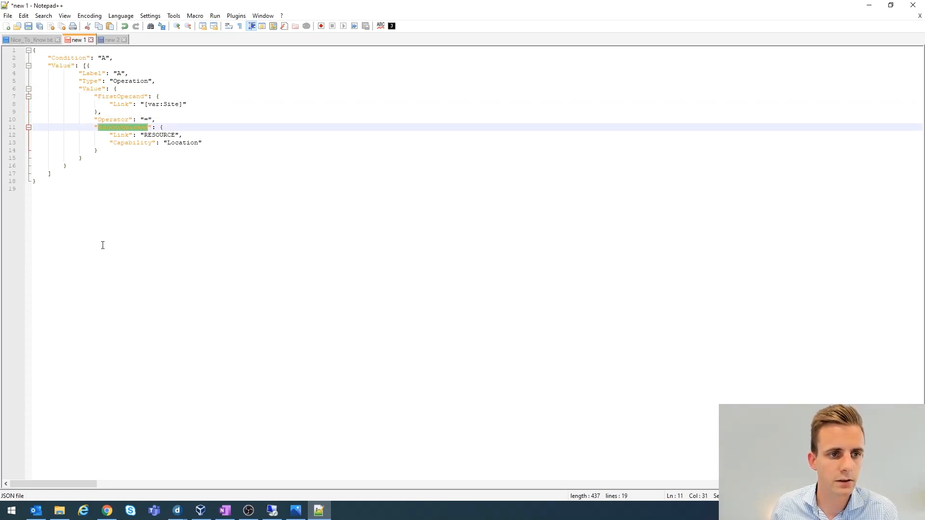
Step: Examine the FirstOperand's Link and its reference to the [var:Site] variable
double_click(118, 96)
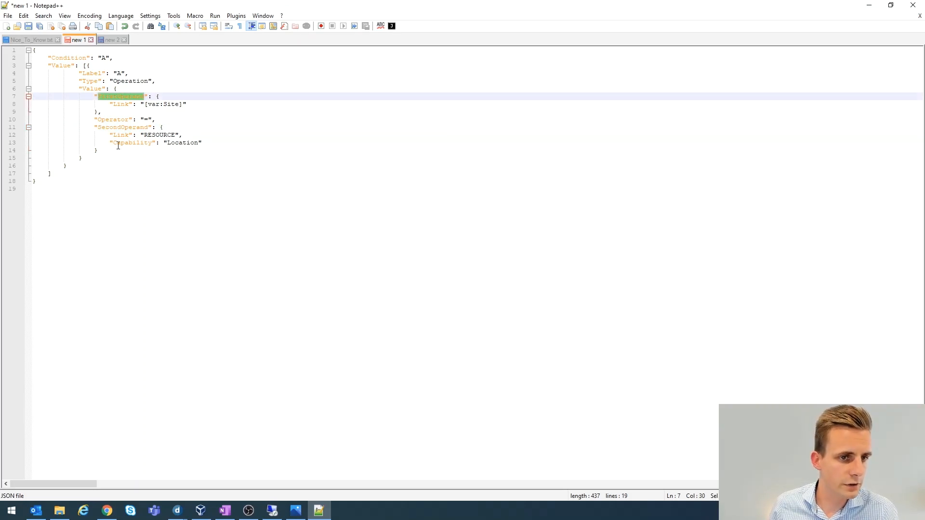
double_click(119, 104)
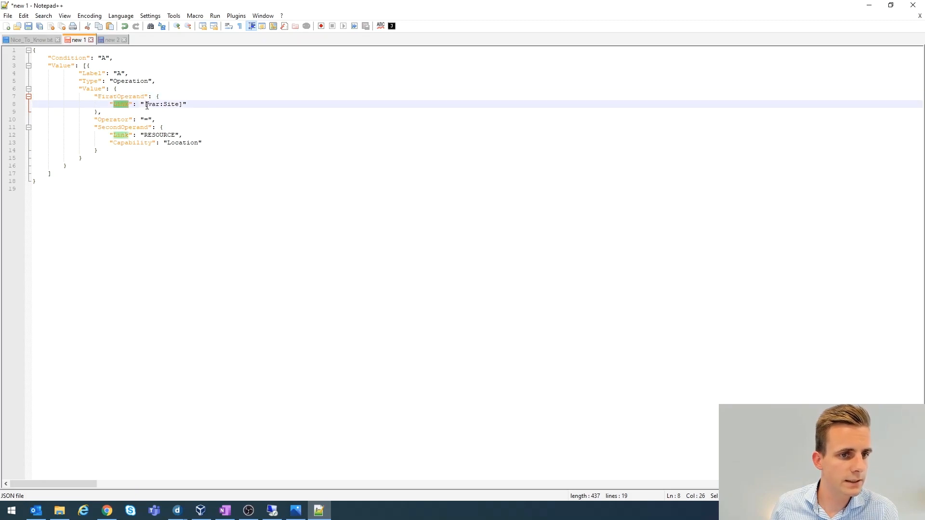
left_click_drag(141, 105, 181, 105)
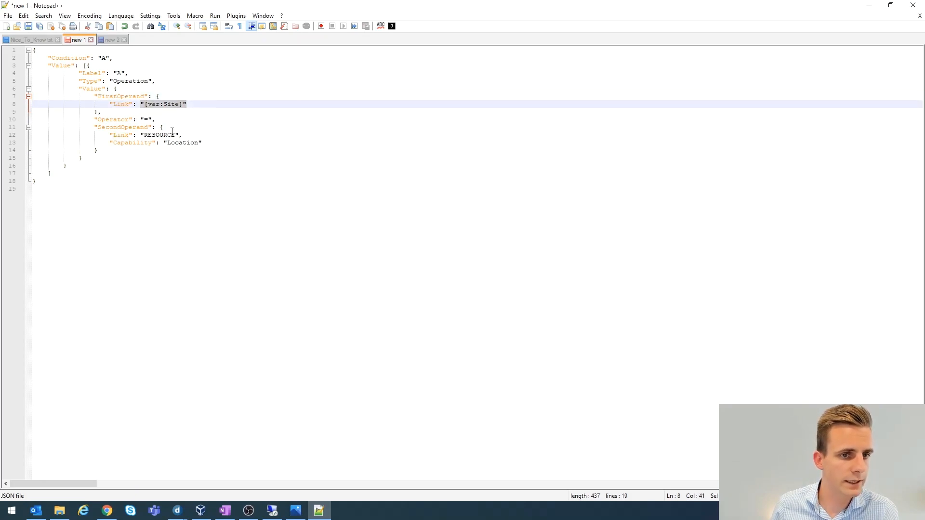
double_click(166, 103)
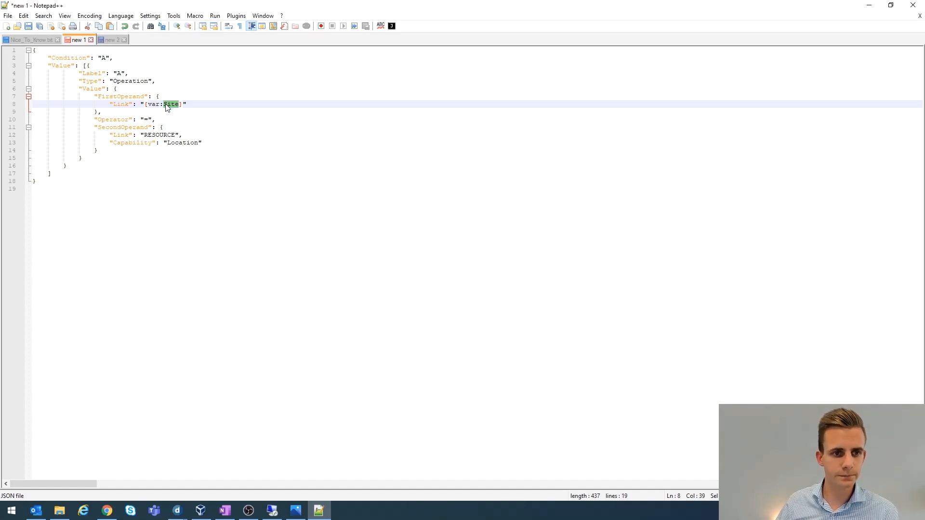
left_click(183, 105)
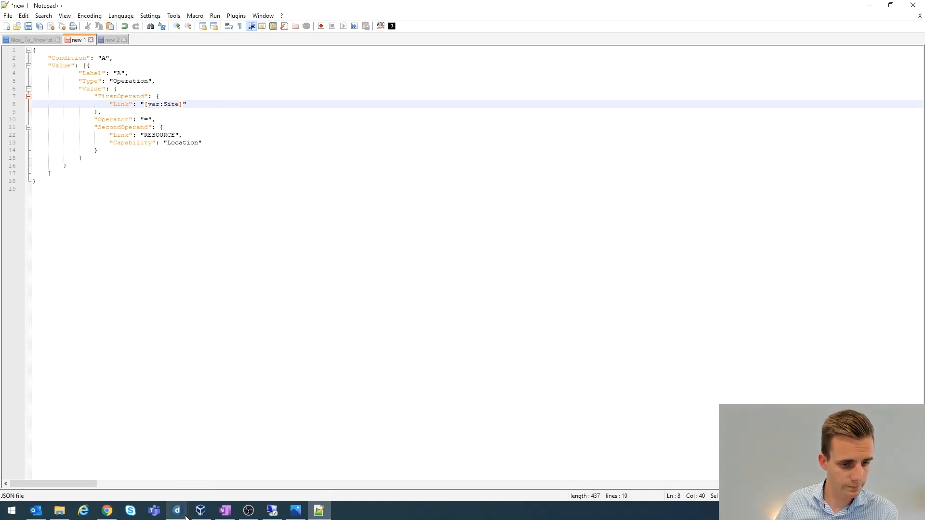
Step: Switch to the booking wizard in DataMiner and go back to its site selection
mouse_move(178, 511)
left_click(225, 471)
left_click(583, 332)
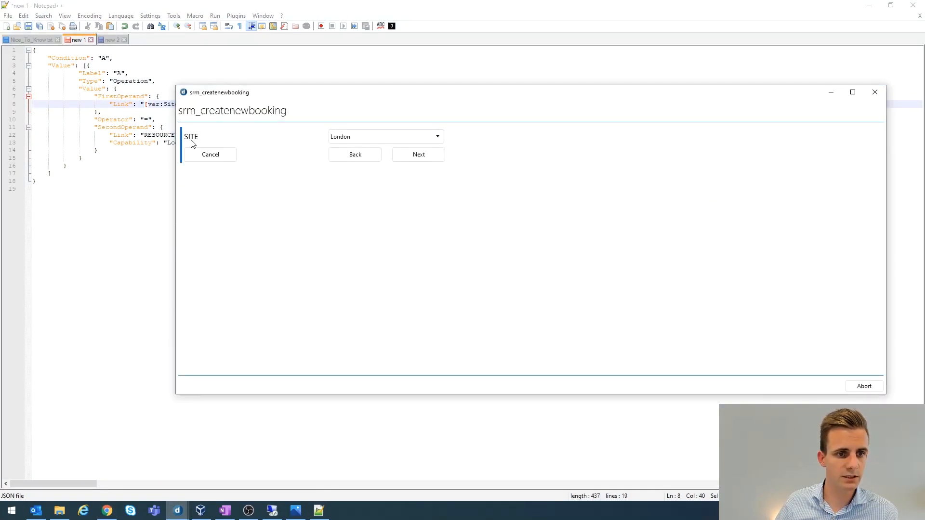
Step: Return to Notepad++ and examine the = operator and the SecondOperand's RESOURCE link and Location capability
left_click(133, 119)
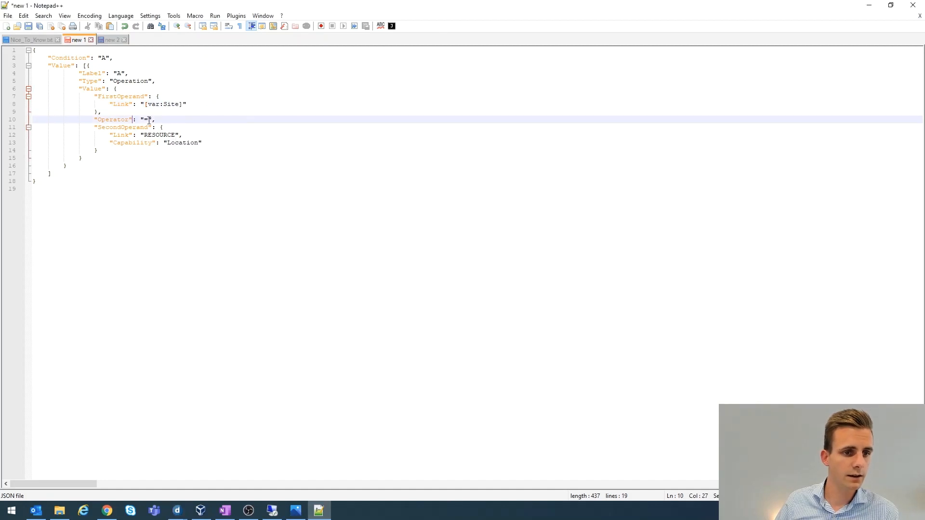
left_click(146, 119)
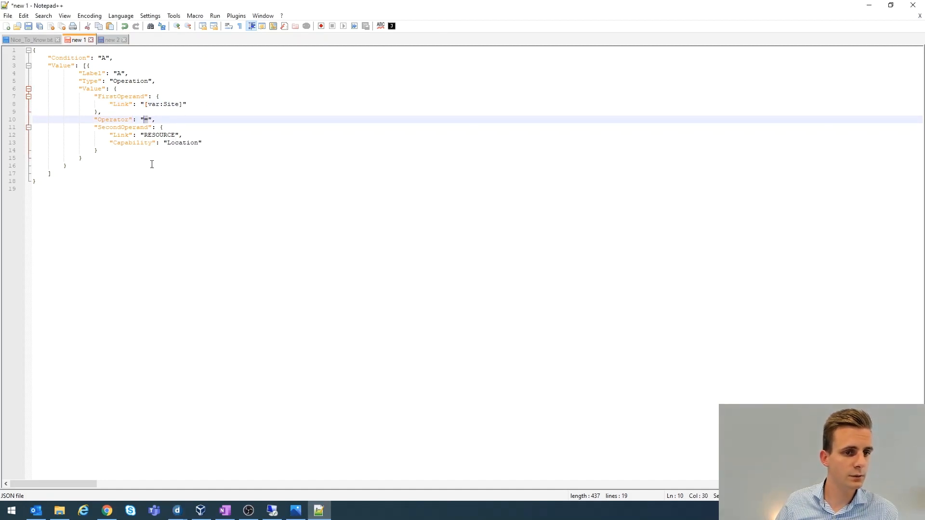
double_click(170, 105)
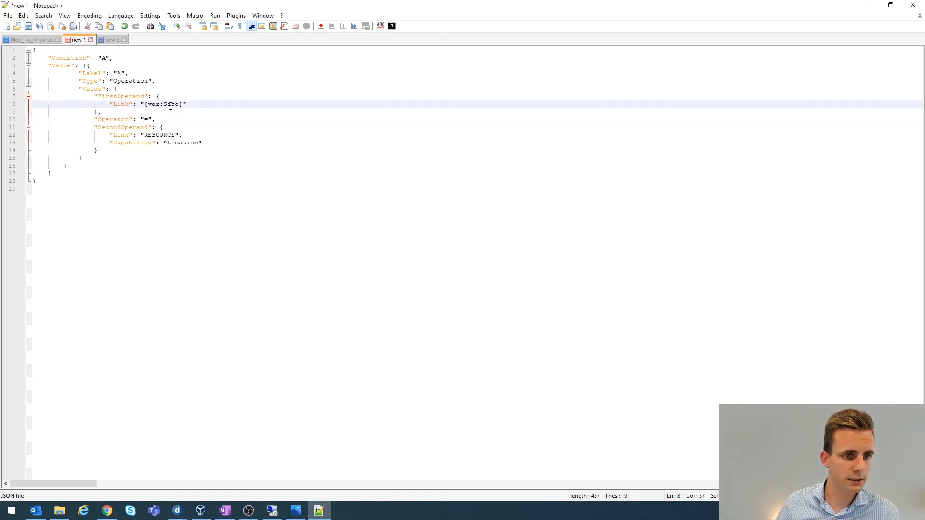
double_click(146, 119)
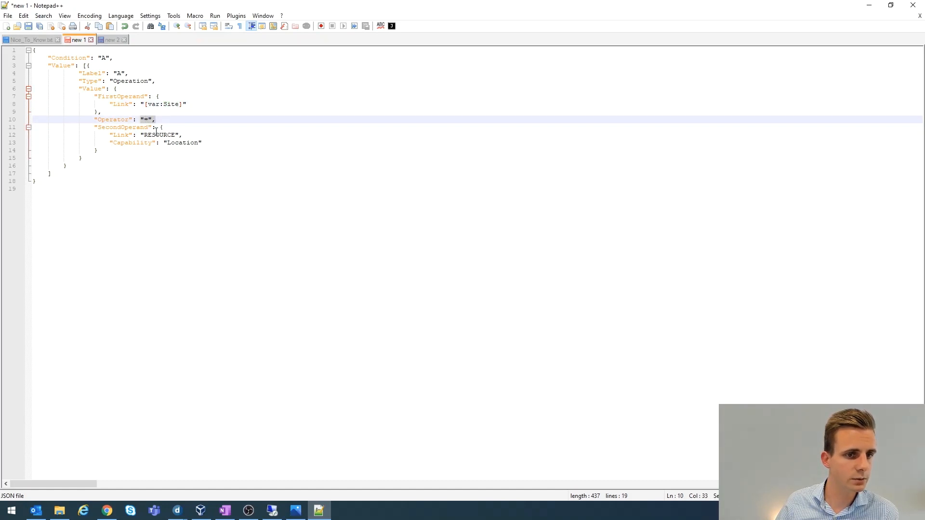
double_click(119, 130)
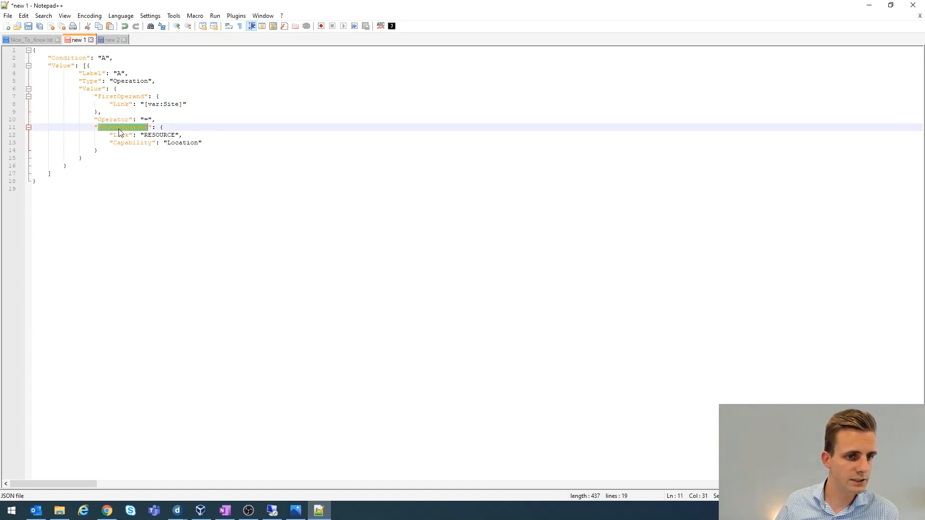
left_click(169, 143)
left_click_drag(197, 144, 114, 144)
left_click_drag(180, 135, 112, 136)
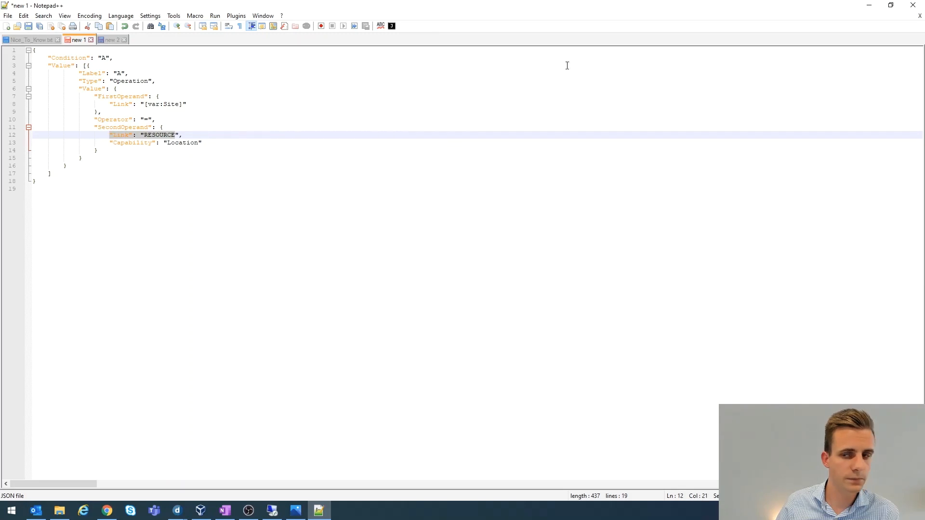
Step: Switch to the booking wizard and continue with London as the site to the functions and resources
left_click(868, 6)
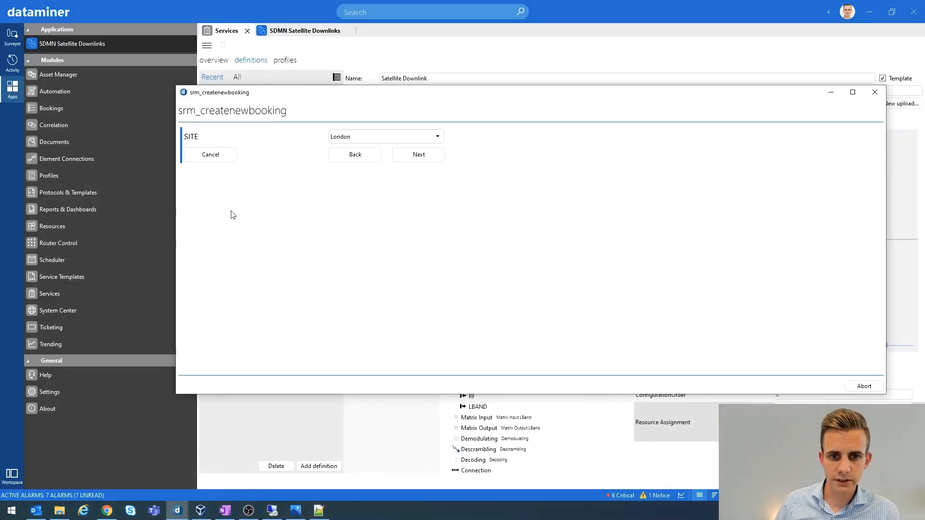
left_click(415, 157)
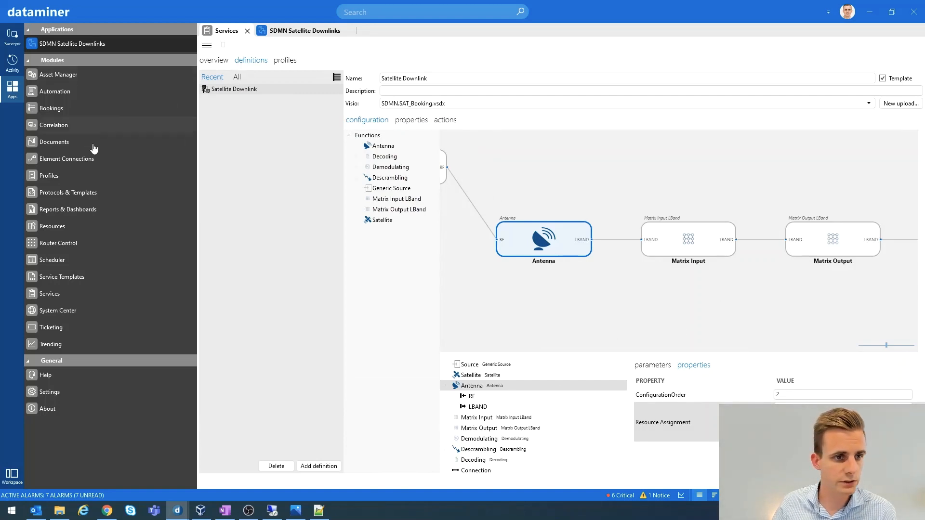
Step: Open the London Ant 1 resource from the SAT.Antenna pool in the Resources module and inspect its full list of capabilities
left_click(61, 226)
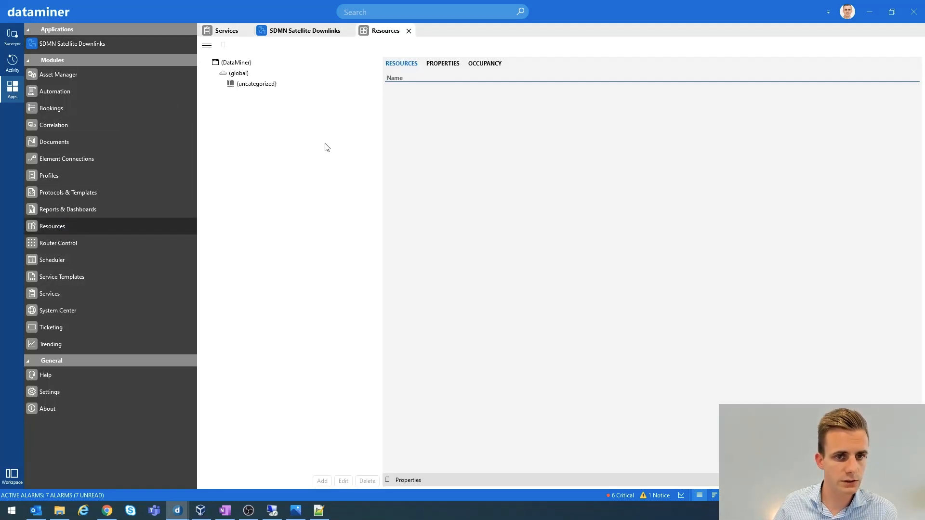
left_click(258, 104)
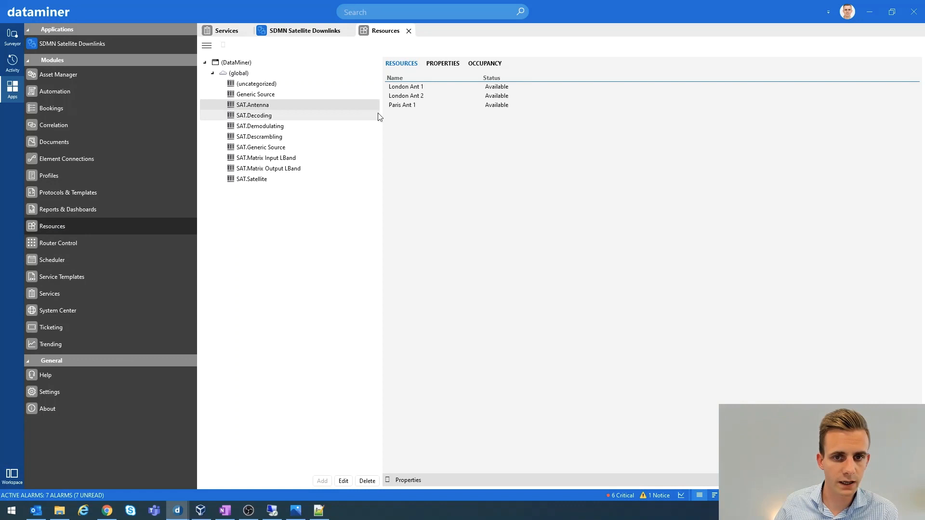
double_click(409, 88)
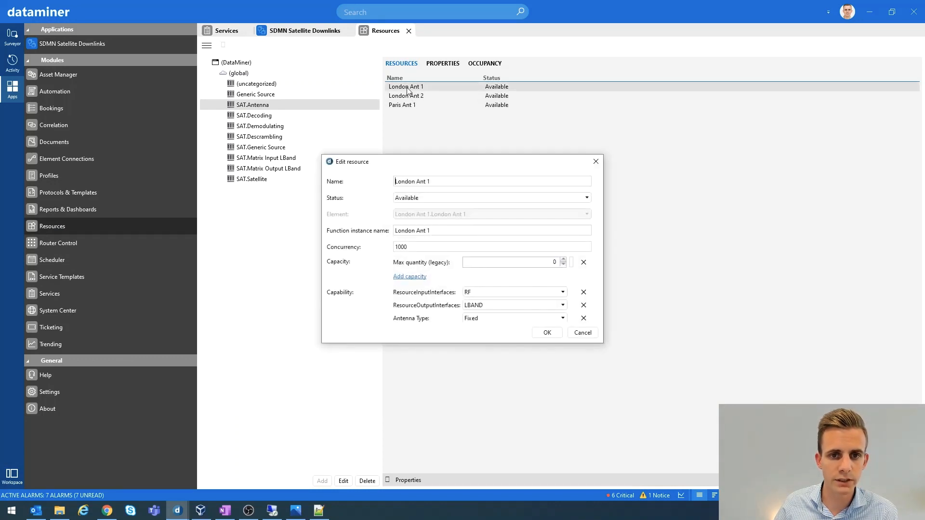
left_click_drag(456, 168, 473, 98)
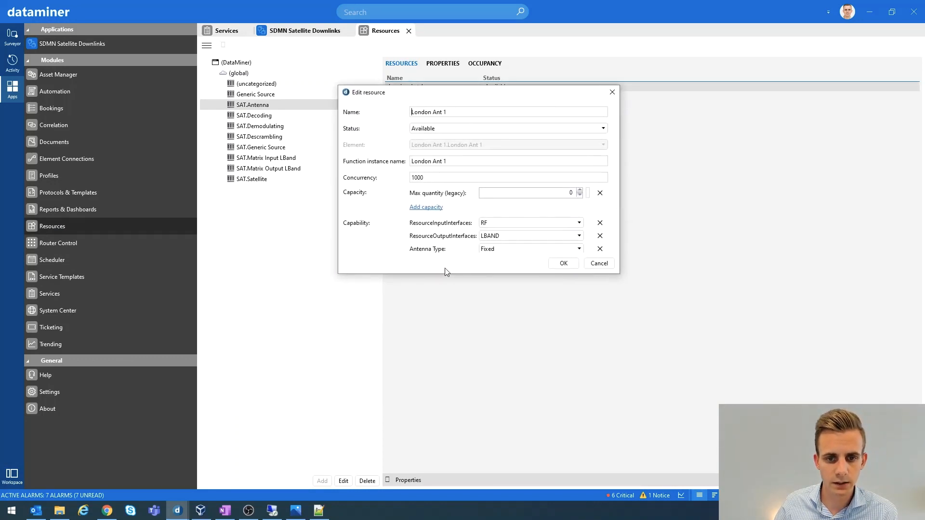
left_click_drag(444, 274, 444, 352)
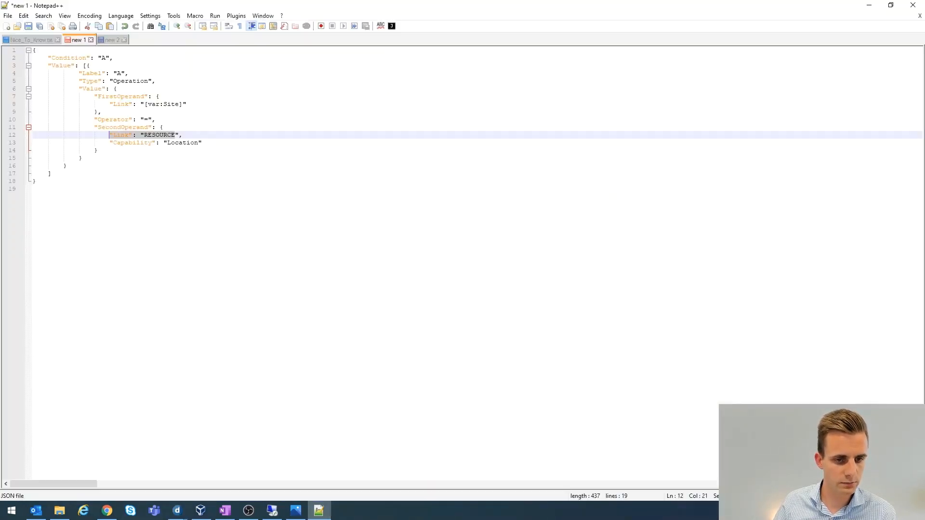
Step: Recheck in Notepad++ how the condition compares Site with the resource's capability, and return to DataMiner to close London Ant 1 without changes
left_click(319, 511)
left_click(202, 150)
left_click_drag(145, 105, 183, 106)
left_click(144, 122)
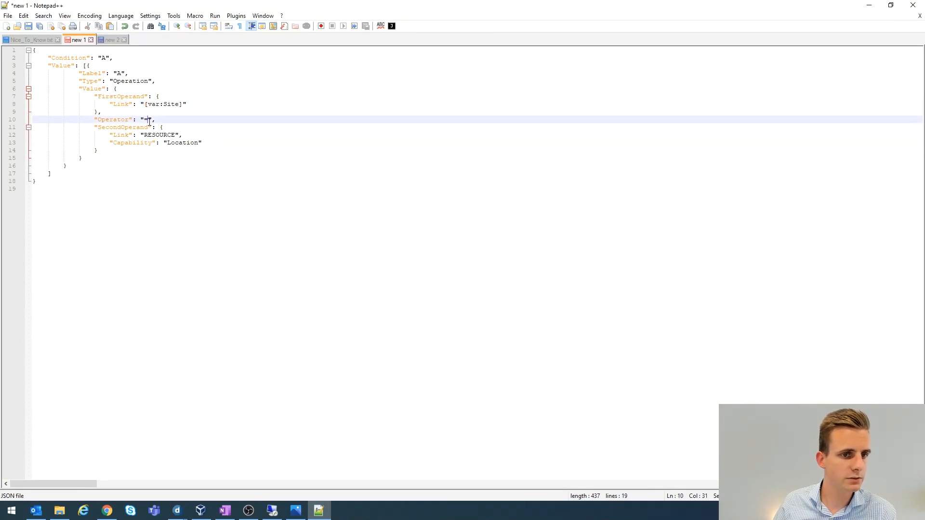
left_click_drag(203, 144, 101, 129)
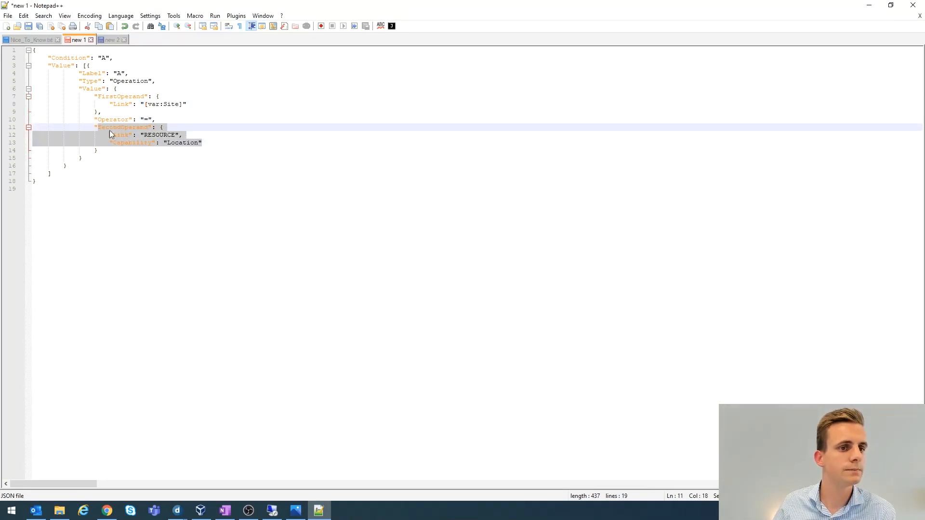
left_click(189, 159)
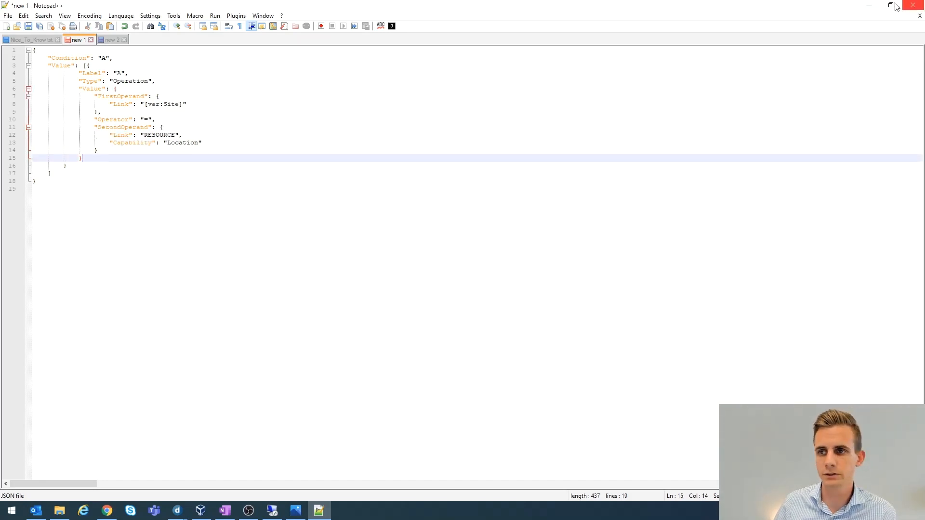
left_click(866, 6)
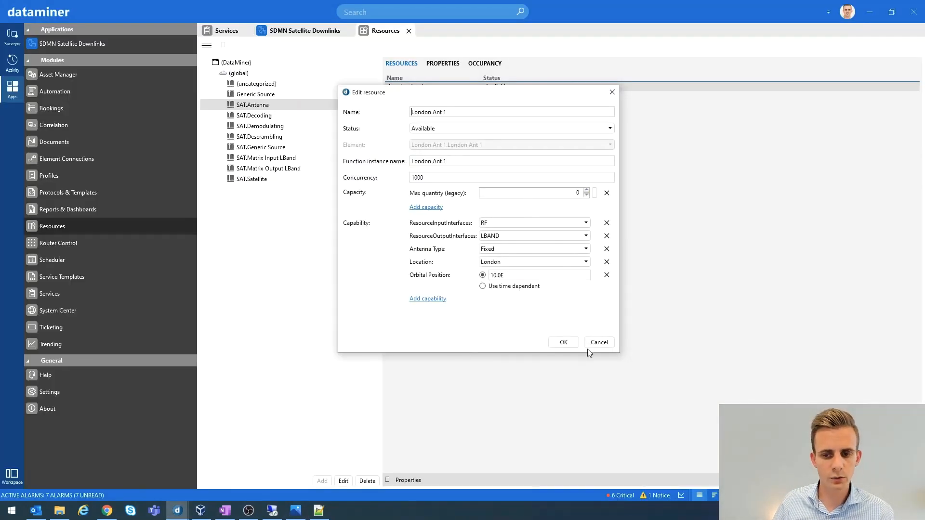
left_click(598, 342)
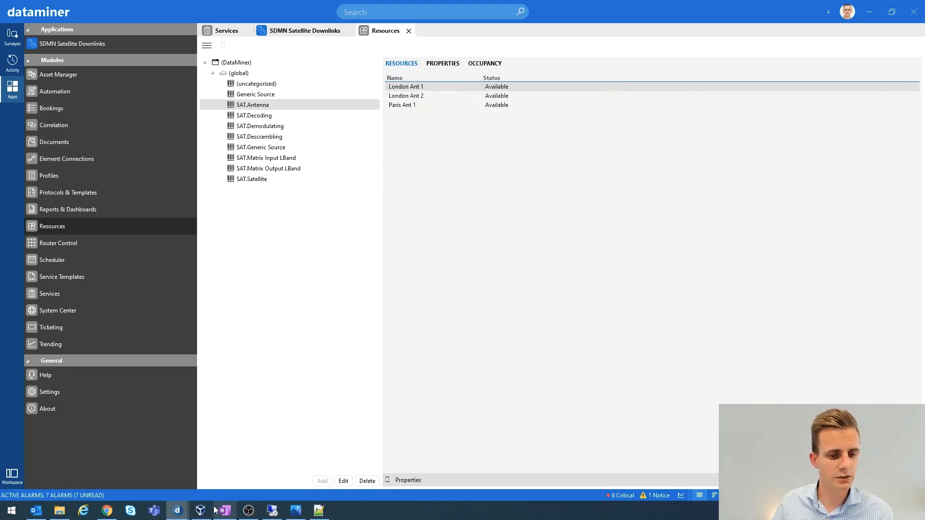
Step: Return to the booking's function list and review the Matrix Output resource options, keeping London Router Ns3 3 selected
mouse_move(178, 511)
left_click(197, 485)
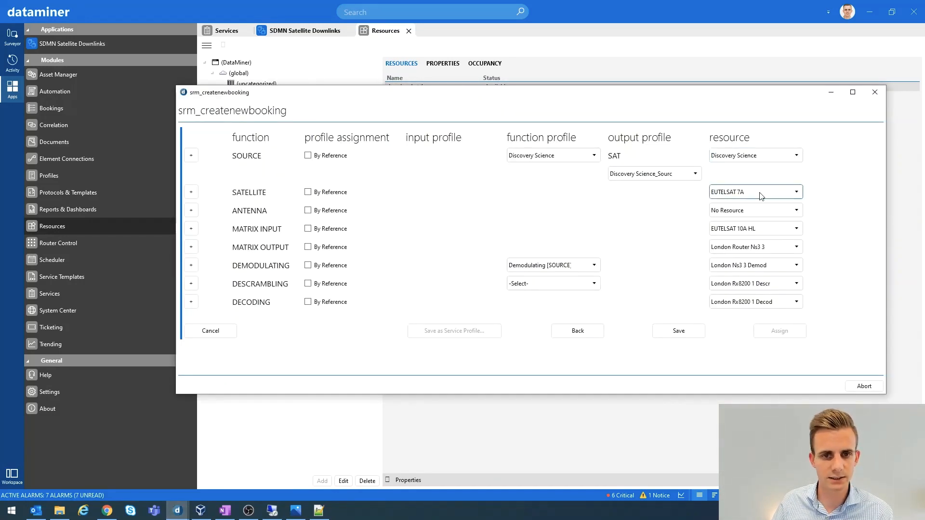
left_click(734, 248)
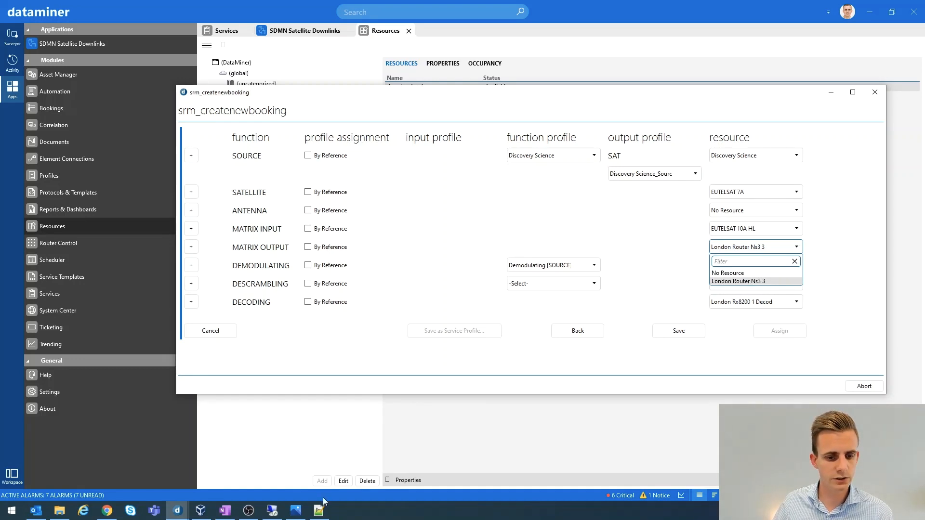
left_click(750, 281)
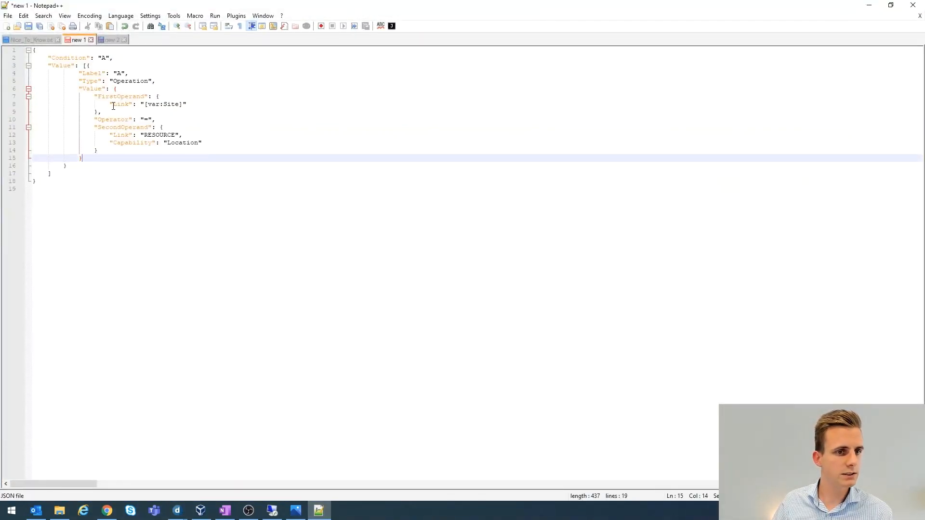
Step: Highlight the FirstOperand-to-SecondOperand comparison in the Notepad++ condition, and switch back to the Satellite Downlink service definition in DataMiner
left_click_drag(92, 98, 206, 143)
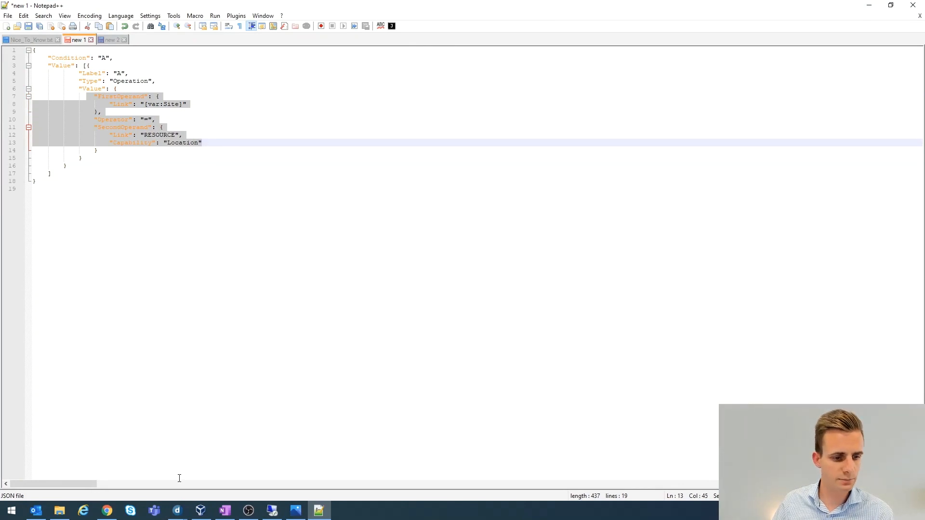
mouse_move(177, 511)
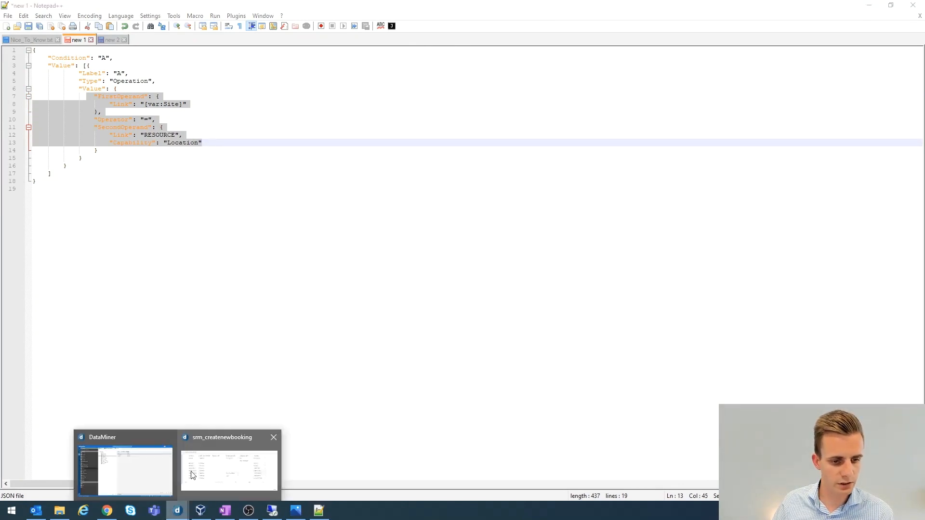
left_click(130, 469)
left_click(227, 31)
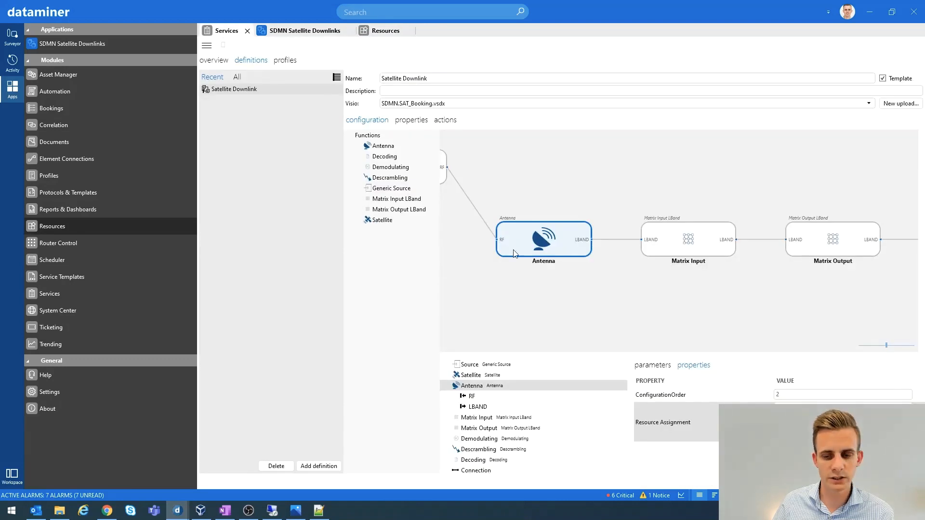
Step: Inspect the ConfigurationOrder and Resource Assignment properties of the Matrix Input, Matrix Output, Demodulating, Descrambling and Decoding nodes
left_click_drag(595, 355, 664, 355)
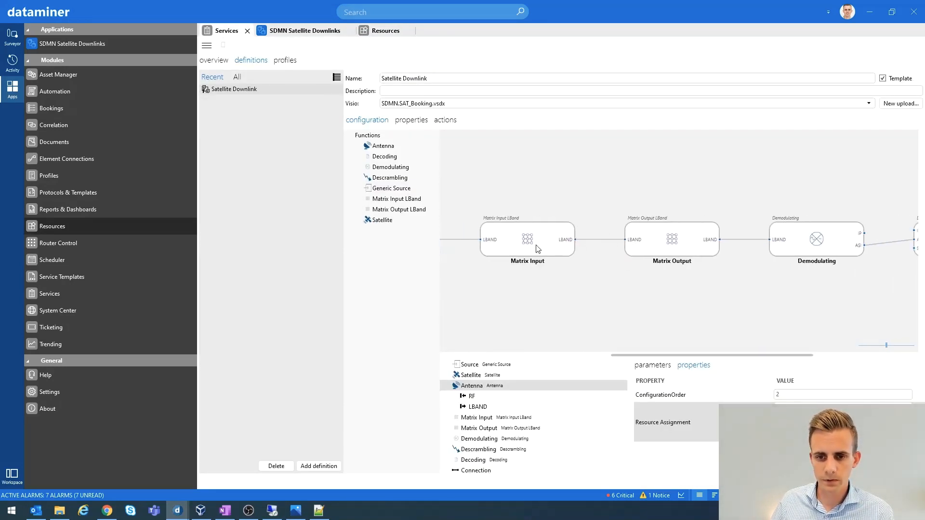
left_click(533, 246)
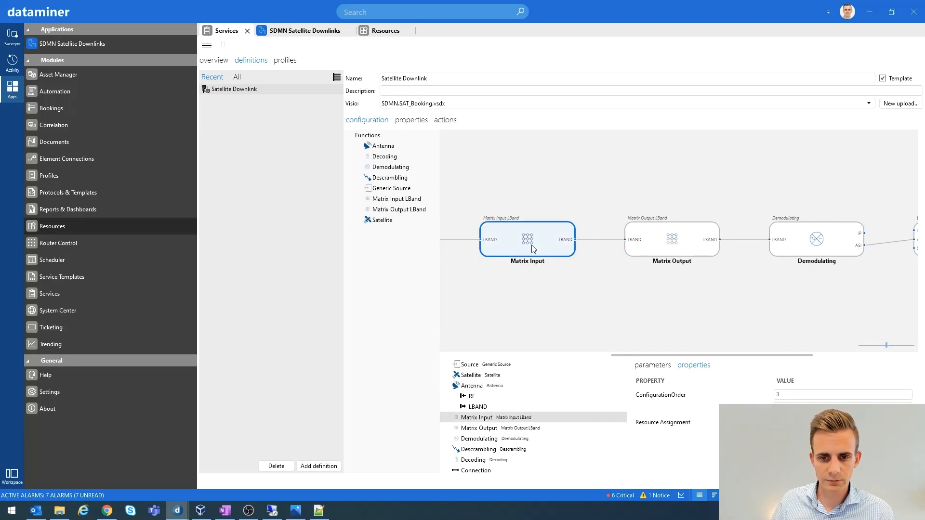
left_click(636, 240)
left_click(672, 241)
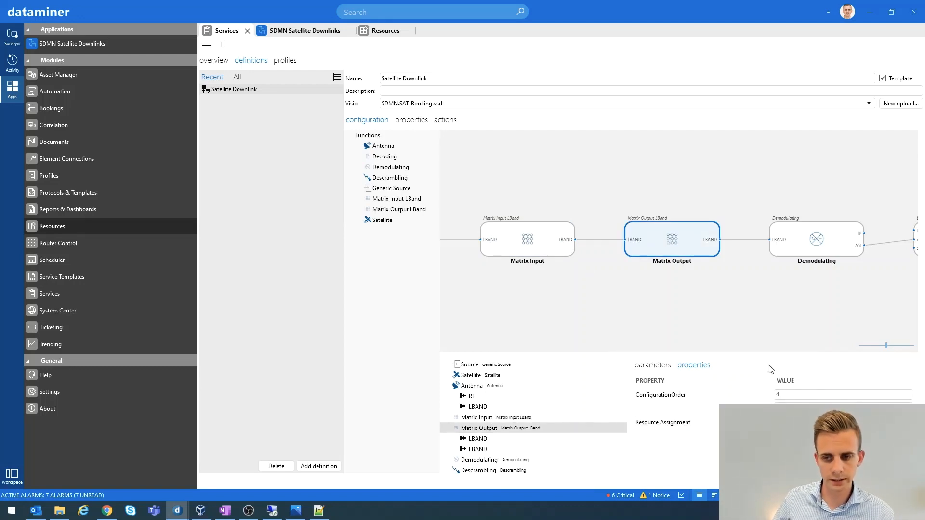
left_click_drag(697, 355, 786, 362)
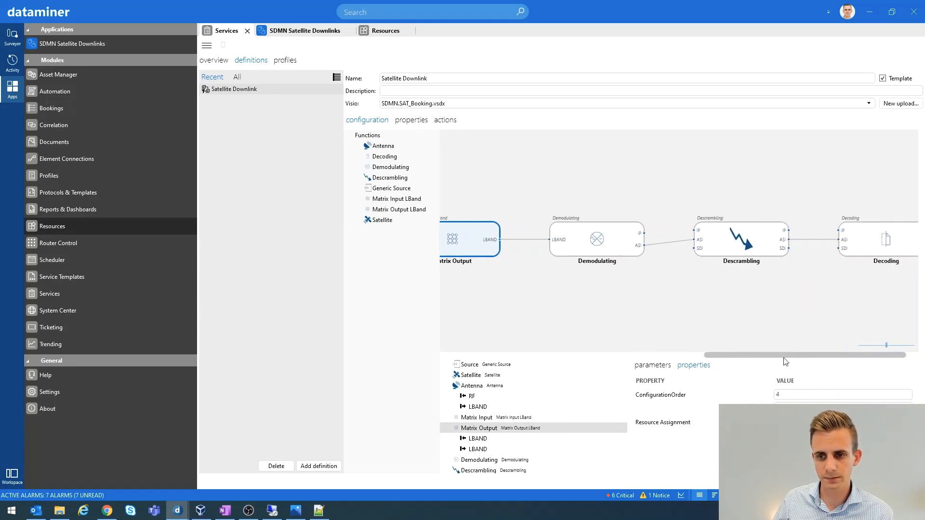
left_click(594, 240)
left_click(740, 244)
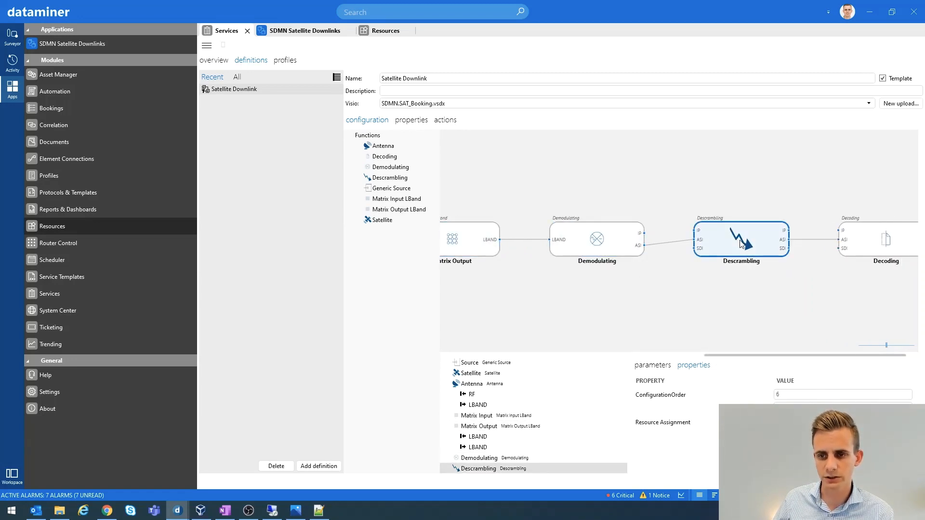
left_click(846, 245)
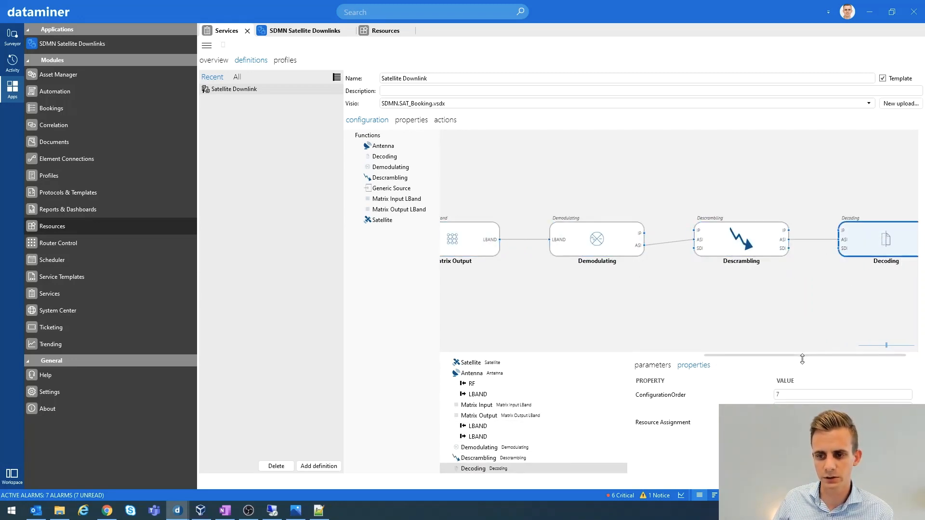
left_click_drag(793, 359, 489, 363)
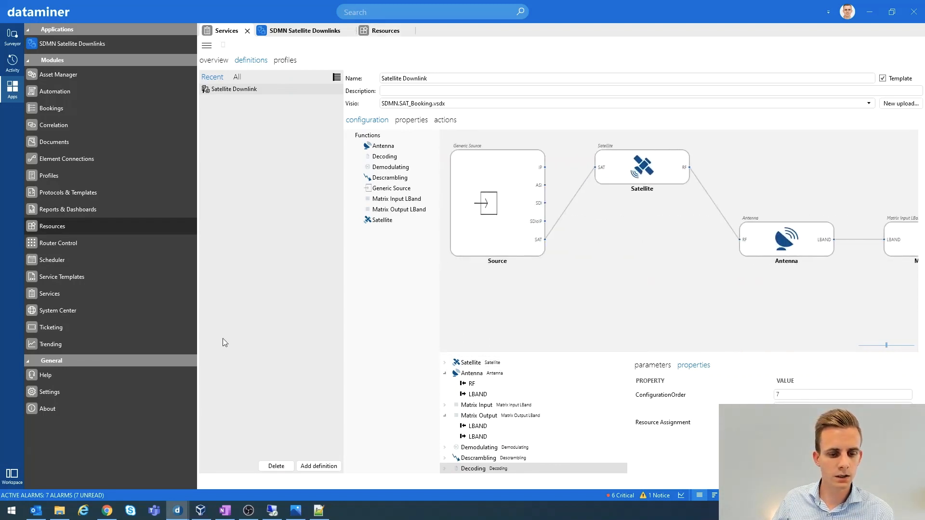
Step: Glance at the booking's function list, and check the Location capability of London Ant 1 in the Resources module without changing it
mouse_move(177, 511)
left_click(216, 479)
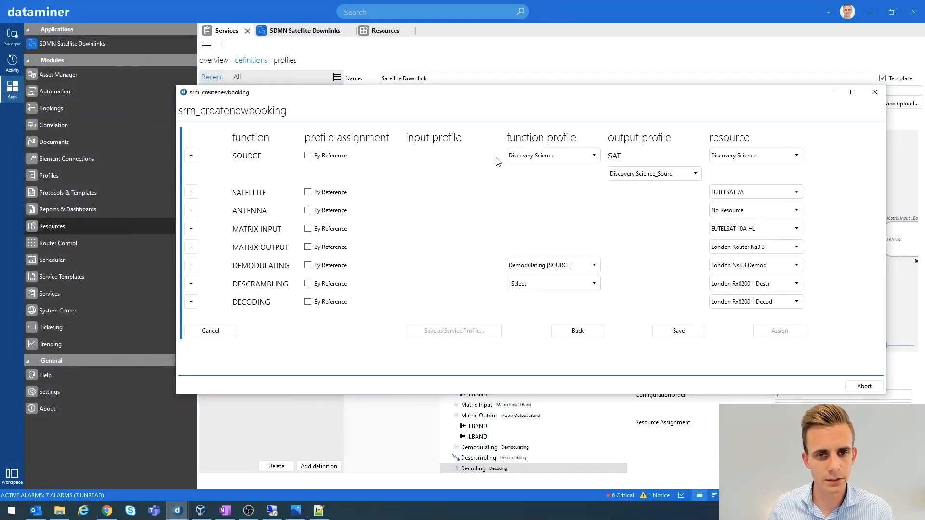
left_click(384, 31)
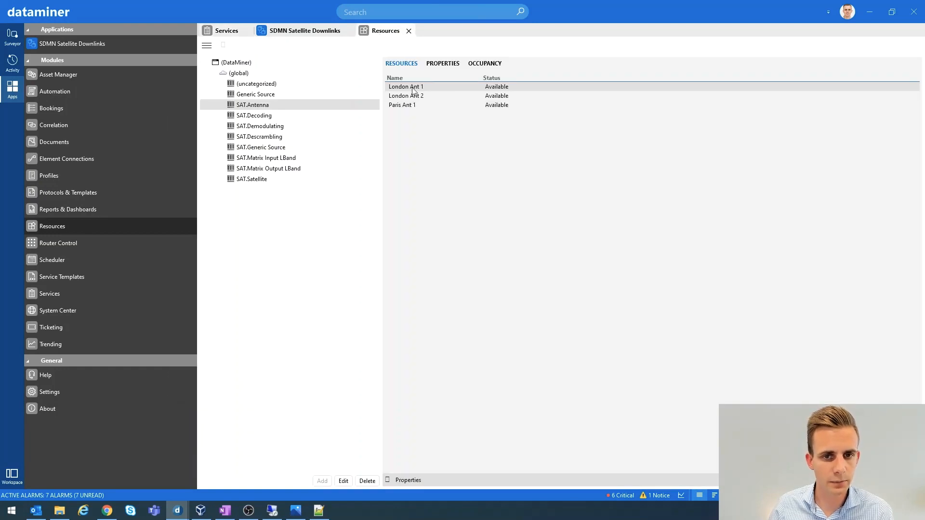
double_click(413, 90)
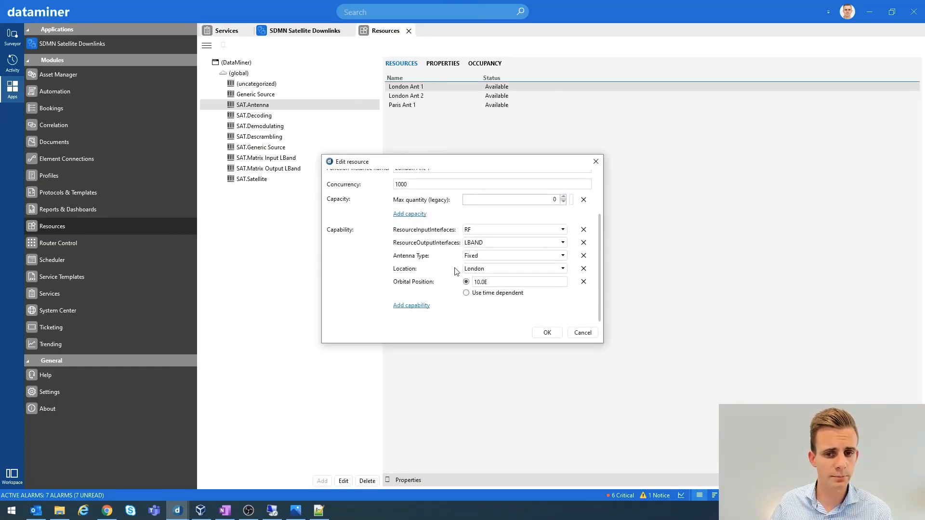
left_click(572, 334)
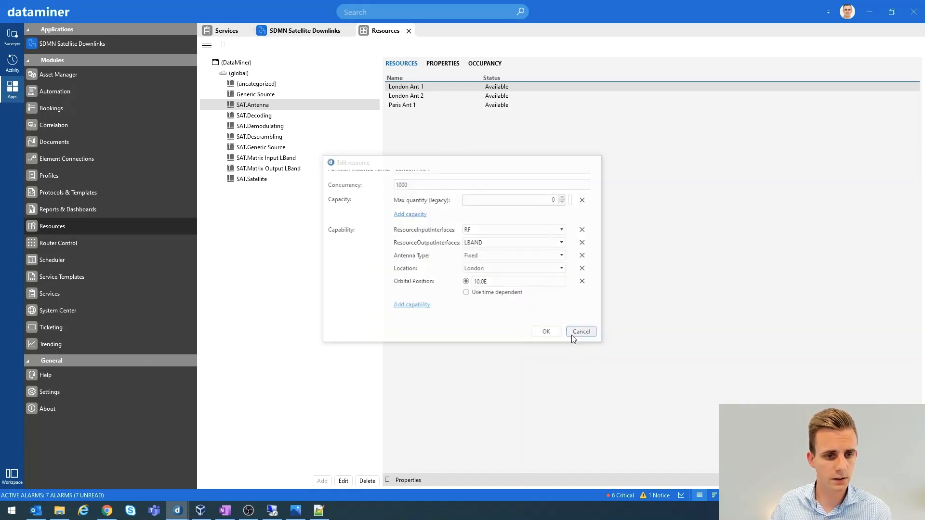
Step: Open the Location profile parameter in the Profiles module to examine its category, type and discrete values
left_click(48, 177)
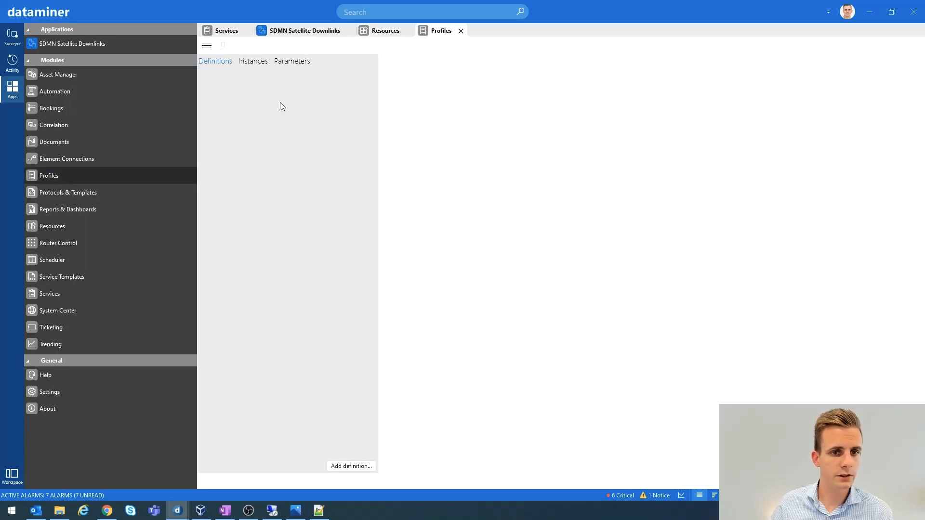
left_click(291, 61)
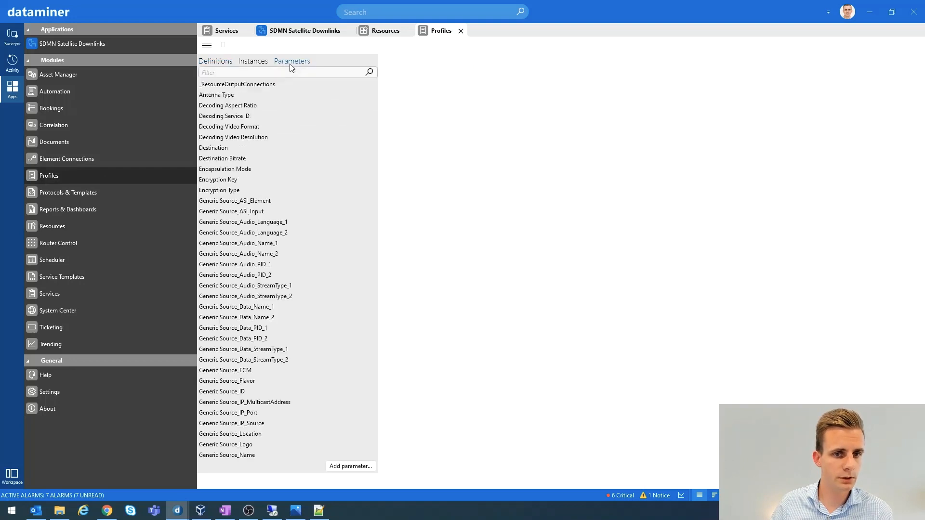
scroll(274, 221, "down", 15)
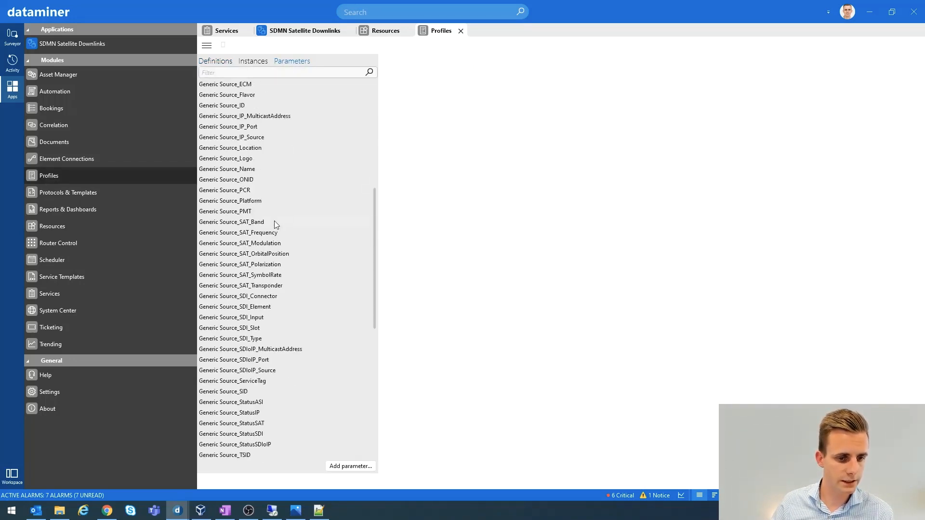
scroll(275, 225, "down", 2)
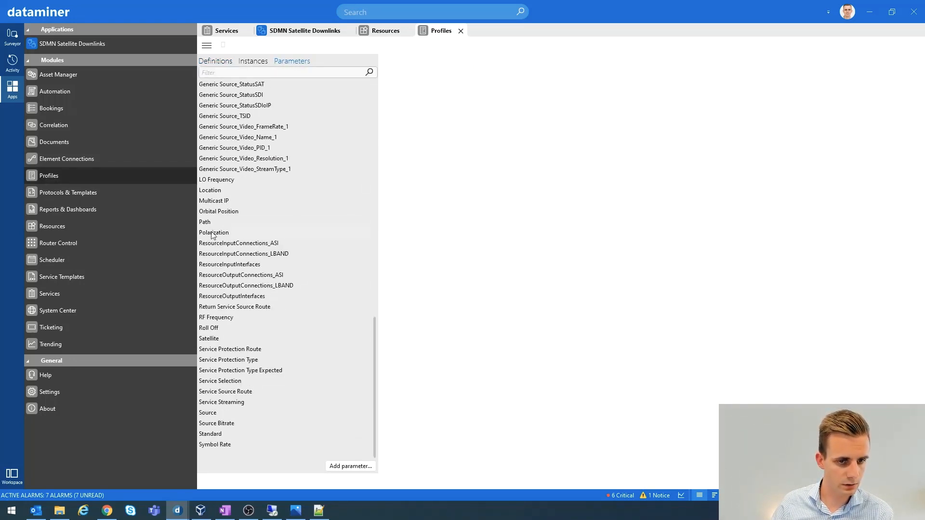
left_click(212, 191)
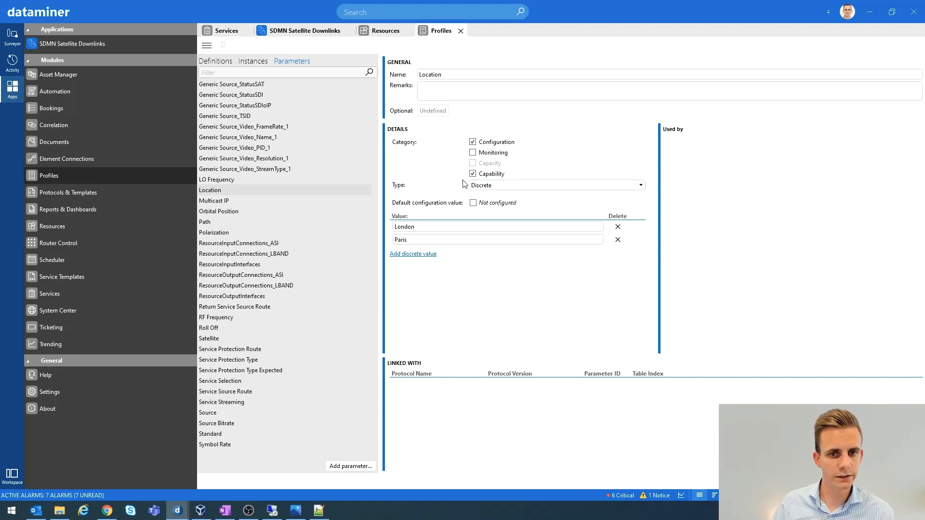
Step: Reopen London Ant 1 in the Resources module to see where the Location parameter is used, and close it without changes
left_click(385, 35)
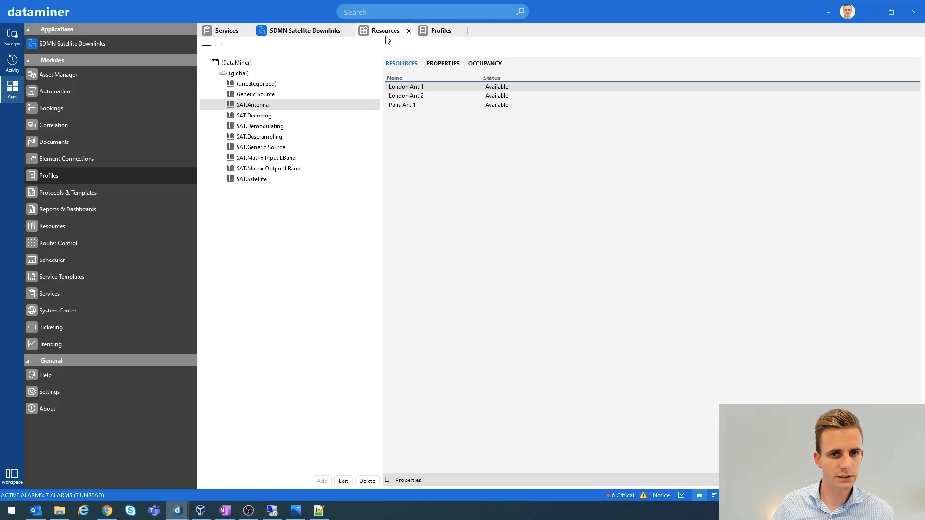
double_click(410, 92)
scroll(418, 270, "down", 2)
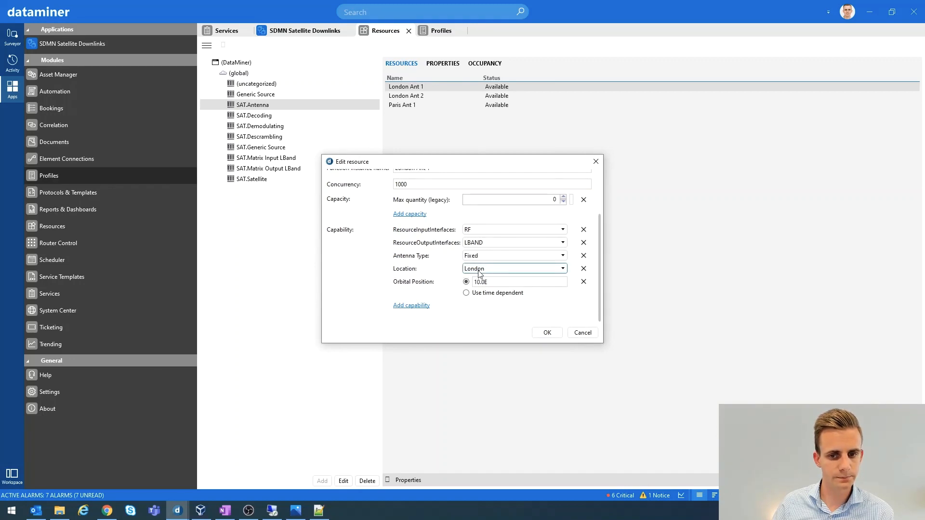
left_click(583, 333)
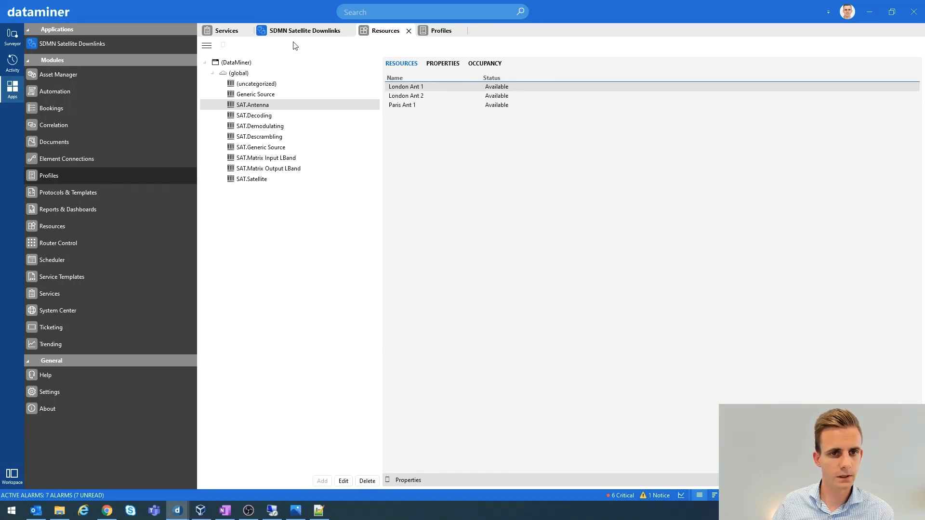
Step: Return to the Satellite Downlink service definition and view the Antenna node's properties alongside its neighbouring nodes
left_click(238, 32)
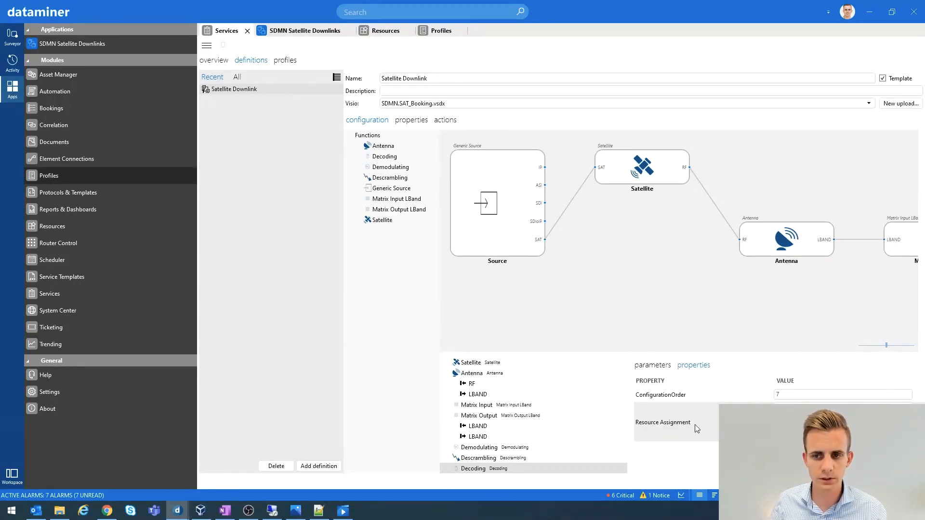
left_click(788, 237)
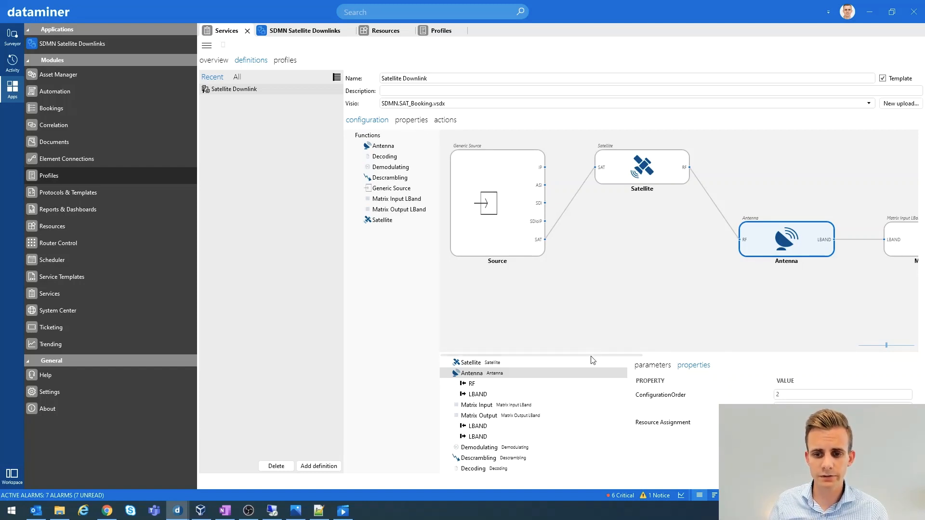
left_click_drag(593, 357, 661, 345)
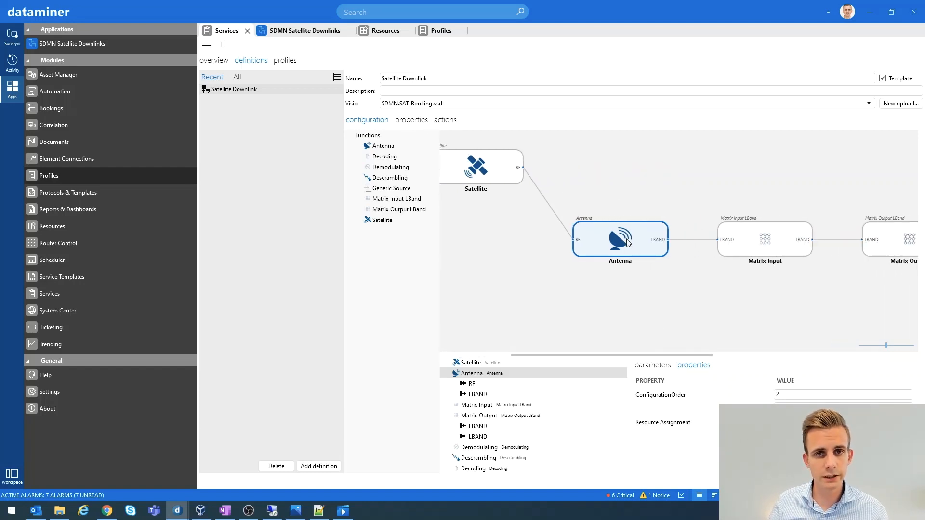
Step: Switch to the booking wizard and review the Decoding resource options, keeping London Rx8200 1 Decod selected
mouse_move(178, 508)
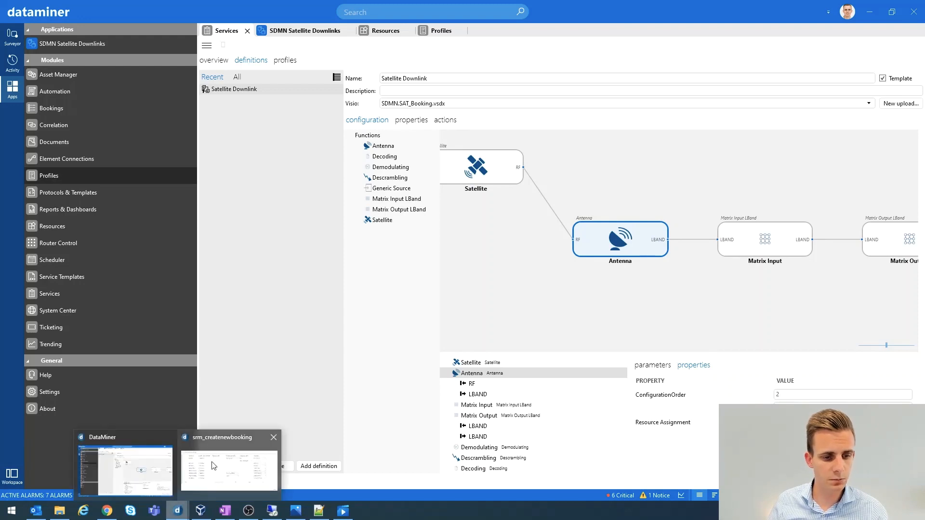
left_click(214, 466)
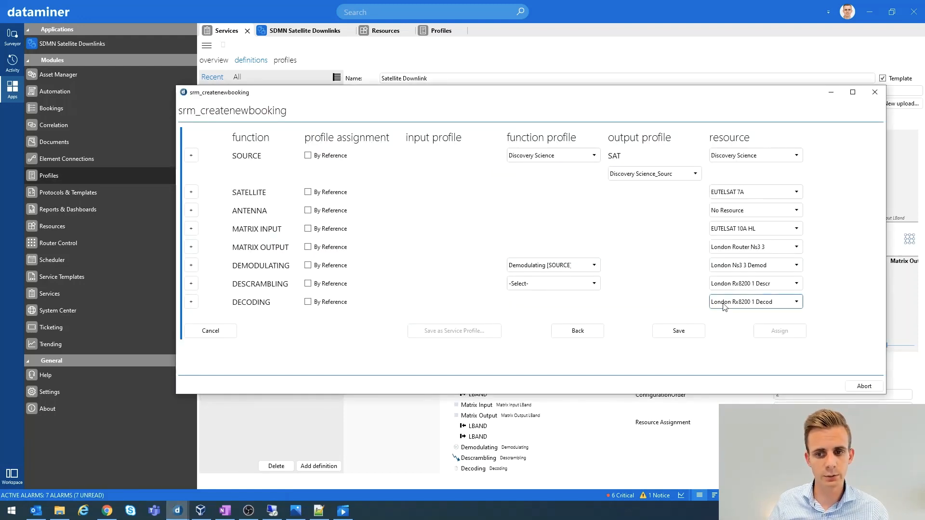
left_click(898, 299)
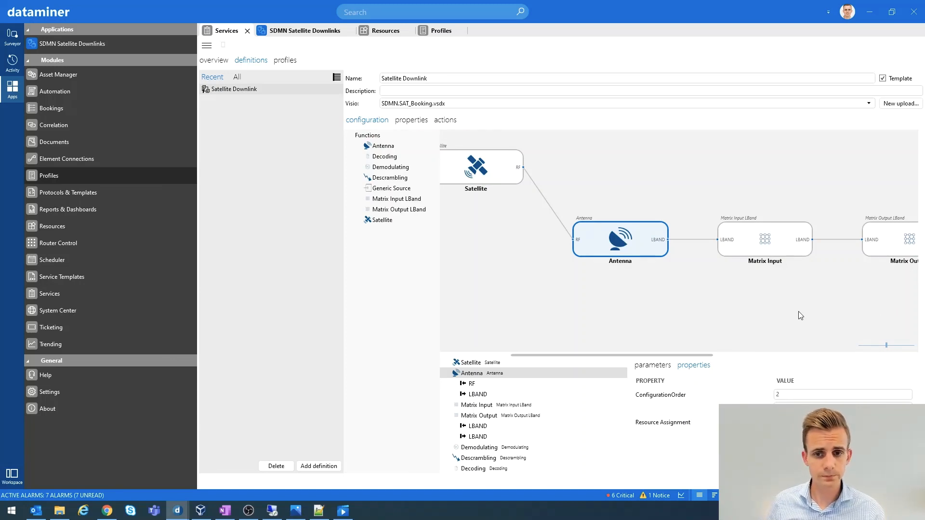
left_click(221, 482)
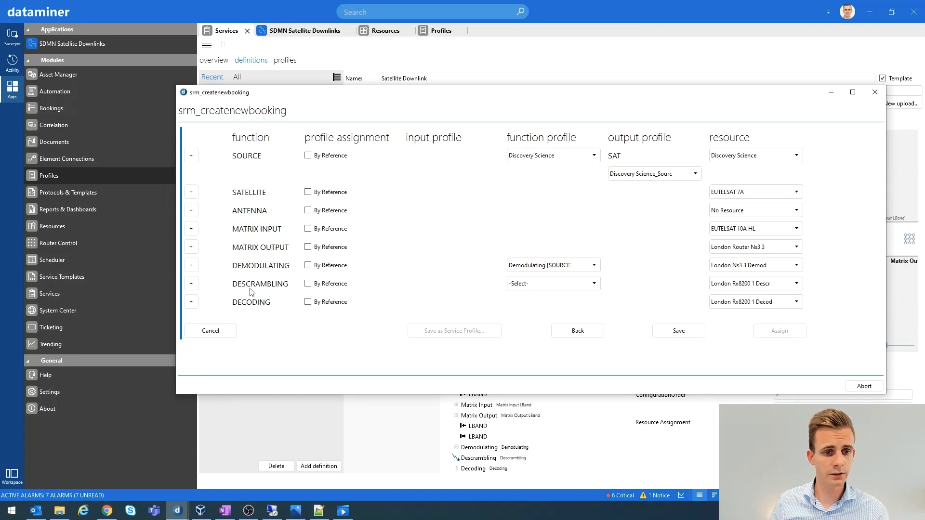
left_click(738, 302)
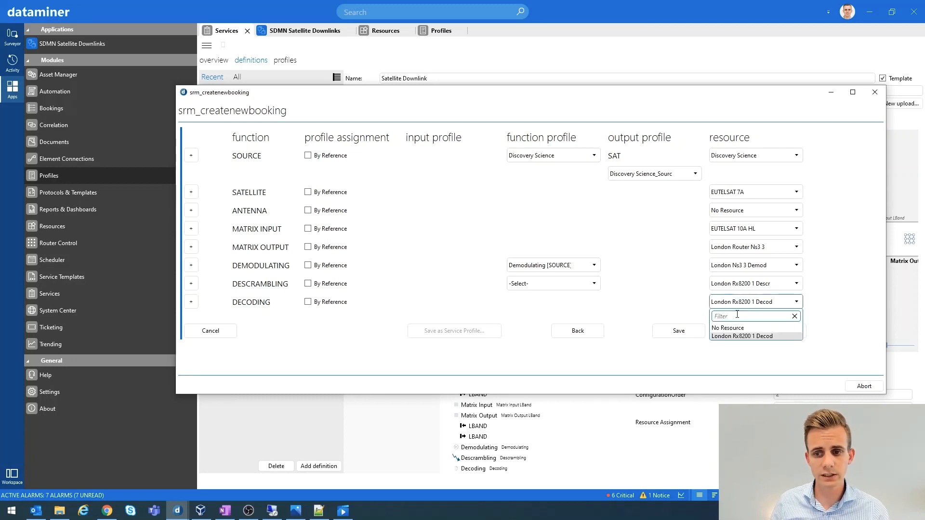
left_click(773, 335)
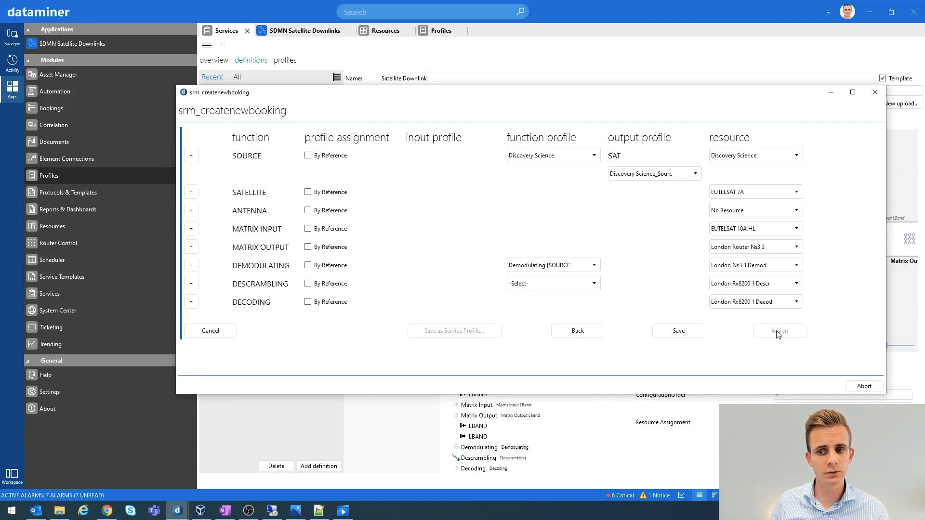